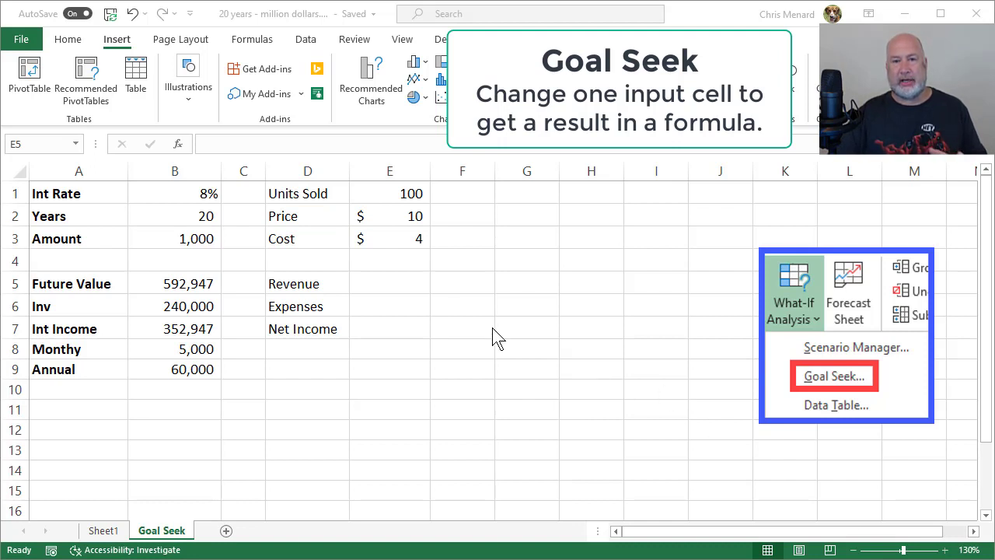
- Enter Units Sold 100, Price 10 and Cost 4 in cells E1 to E3
click(382, 284)
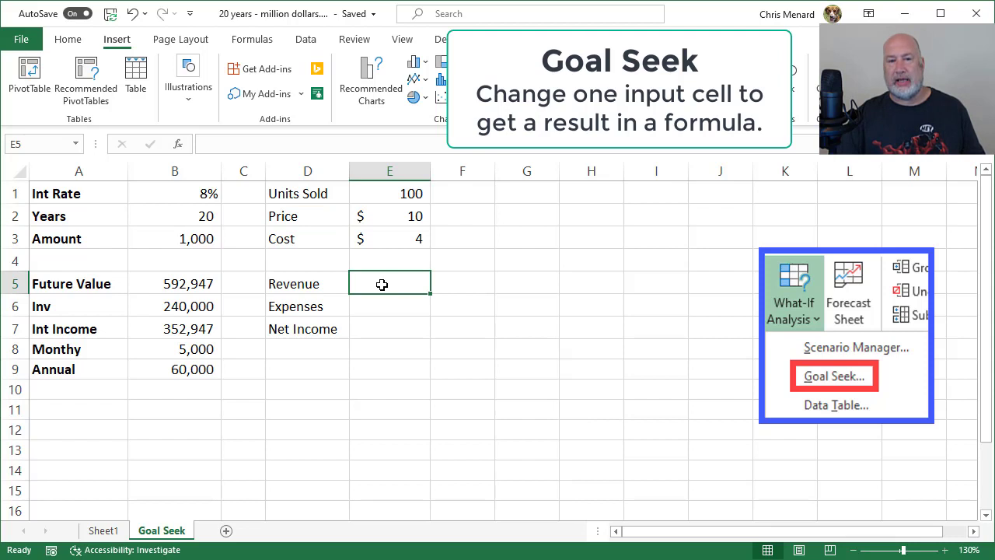
click(386, 193)
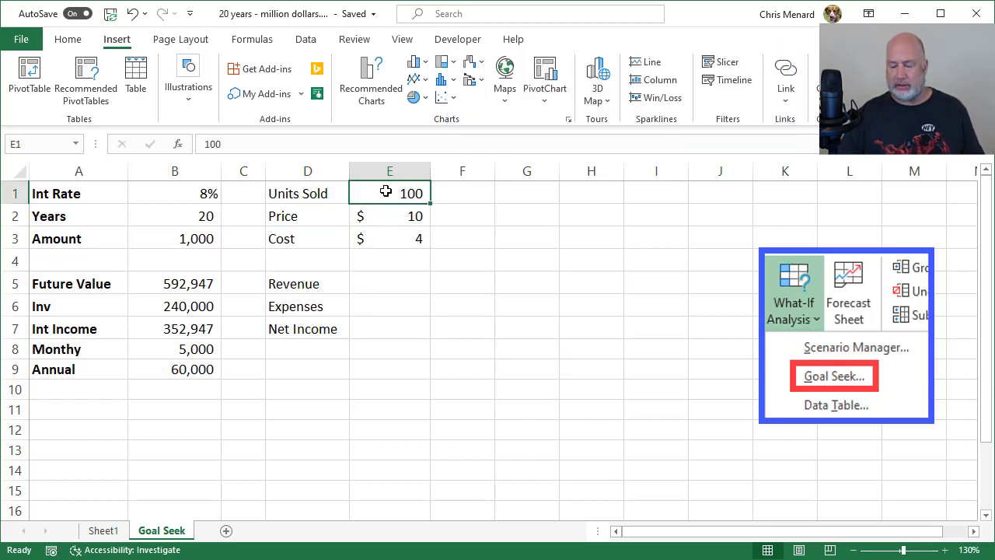
text(100)
key(Return)
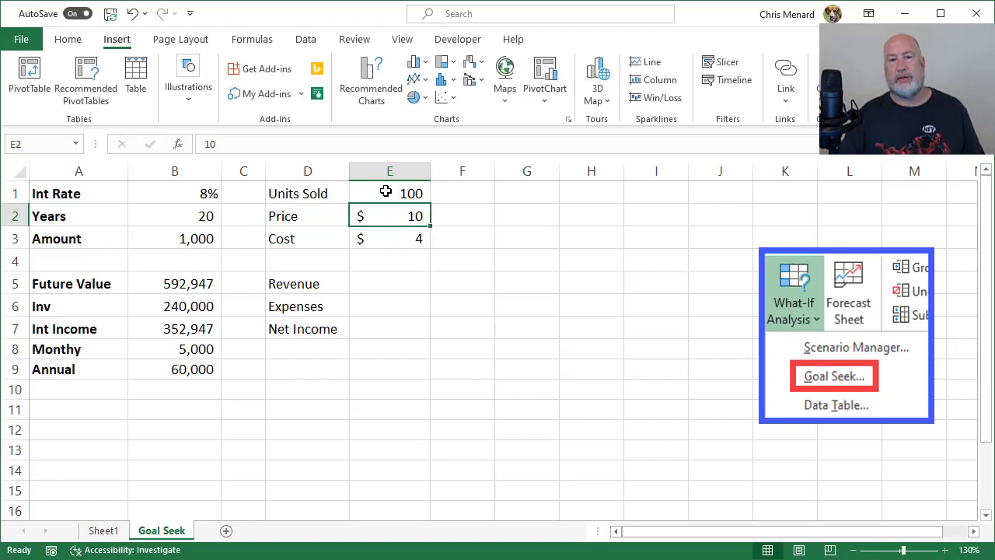
text(10)
key(Return)
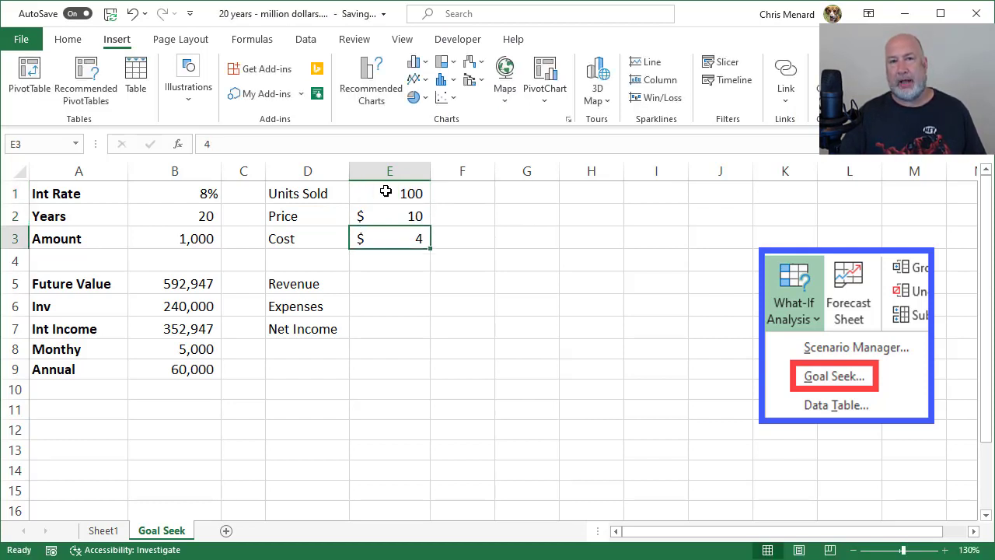
text(4)
key(Return)
key(Up)
key(Up)
key(Up)
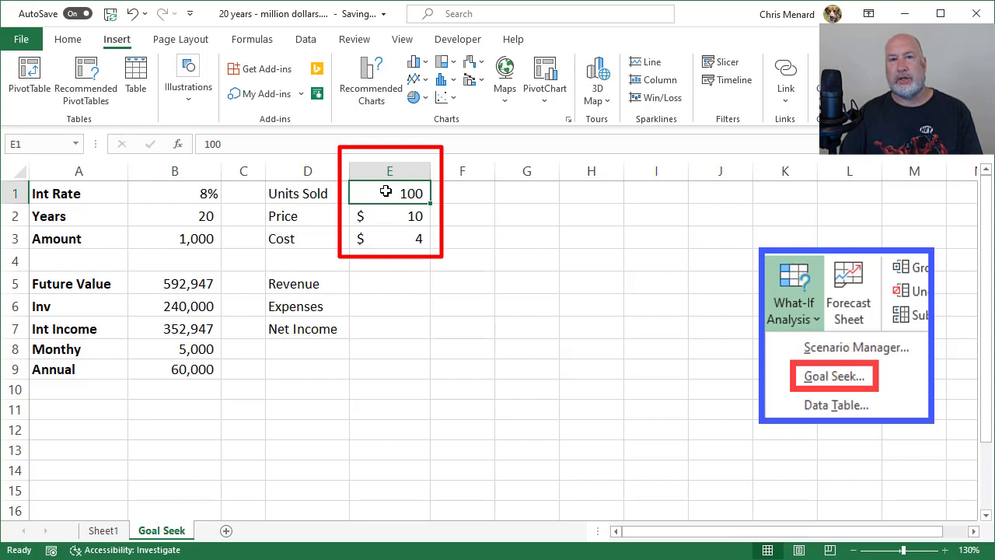
key(Down)
key(Down)
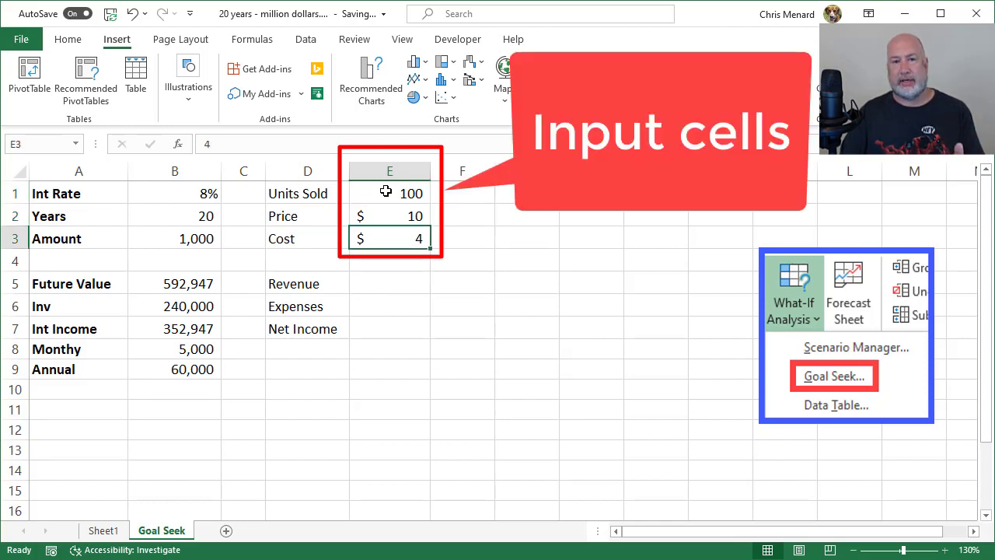
key(Down)
key(Down)
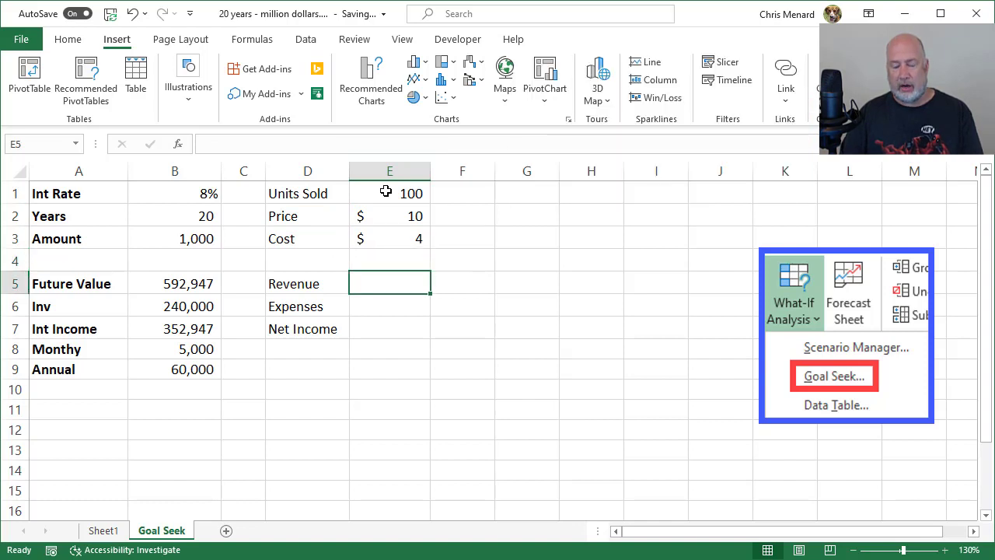
- Enter the Revenue formula =E1*E2 in E5
text(=)
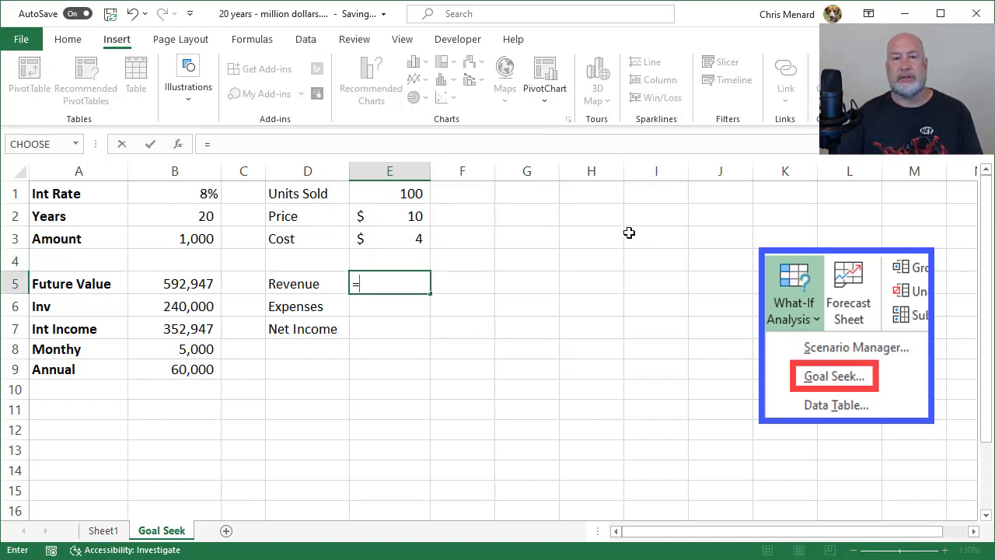
click(398, 193)
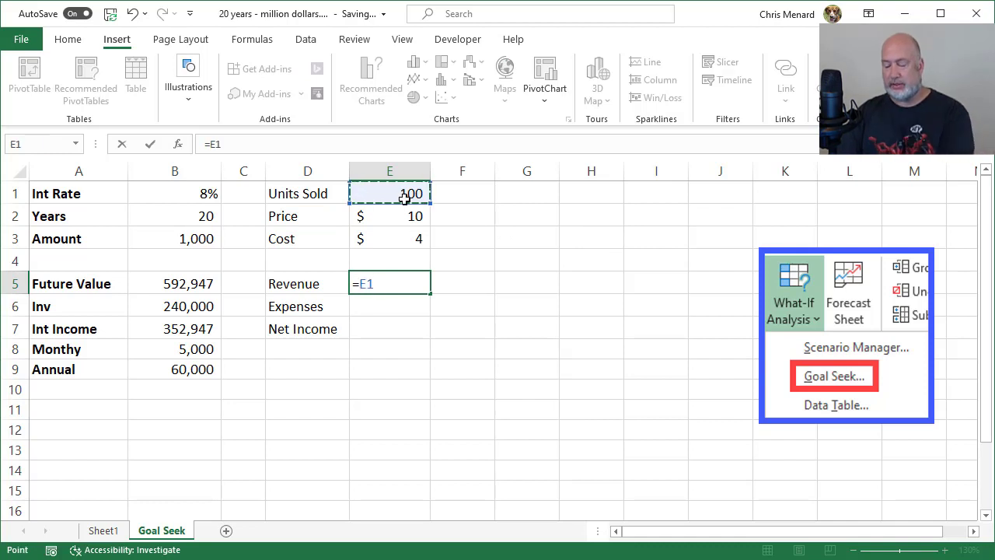
text(*)
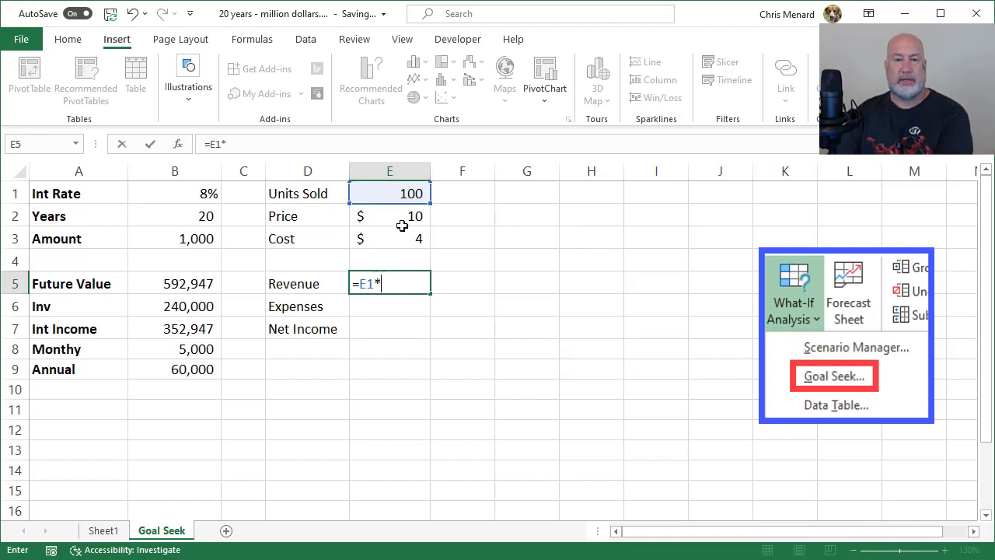
click(407, 215)
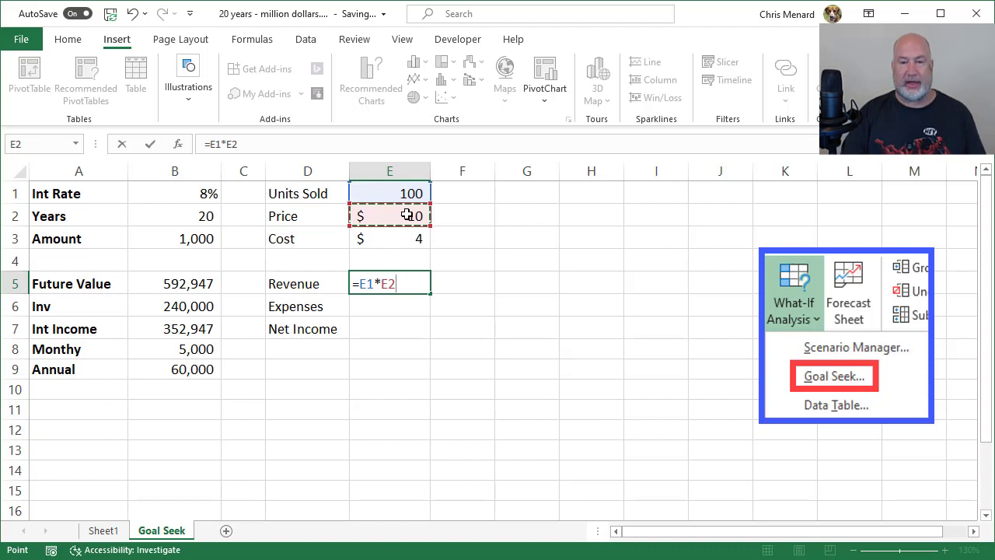
key(Return)
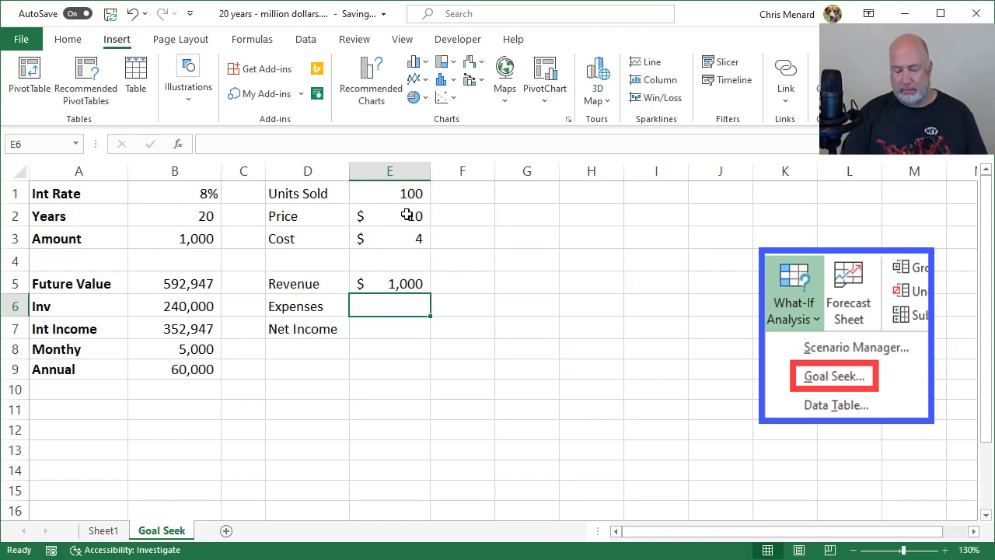
- Enter the Expenses formula =E1*E3 in E6
text(=)
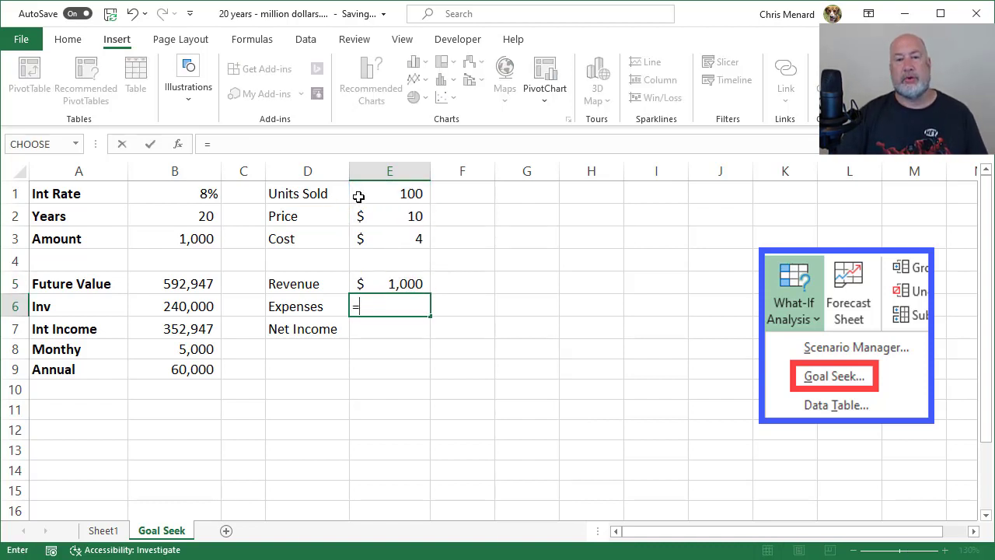
click(383, 196)
text(*)
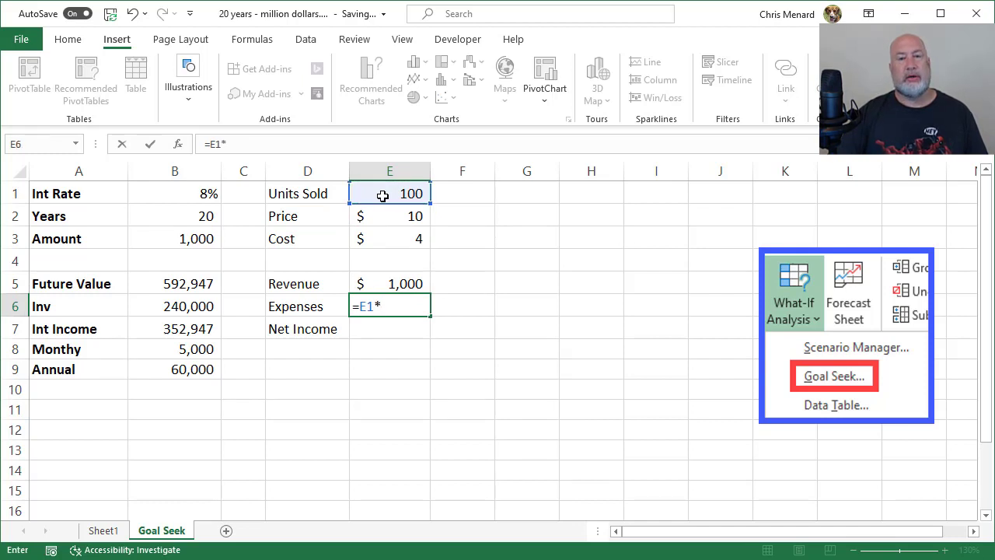
click(383, 244)
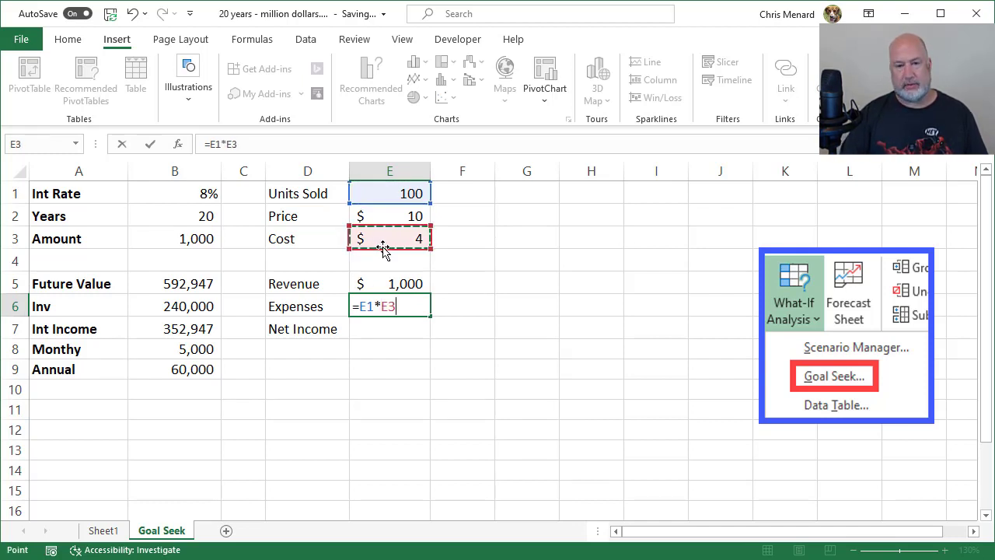
key(Return)
- Enter the Net Income formula =E5-E6 in E7
text(=)
key(Up)
key(Up)
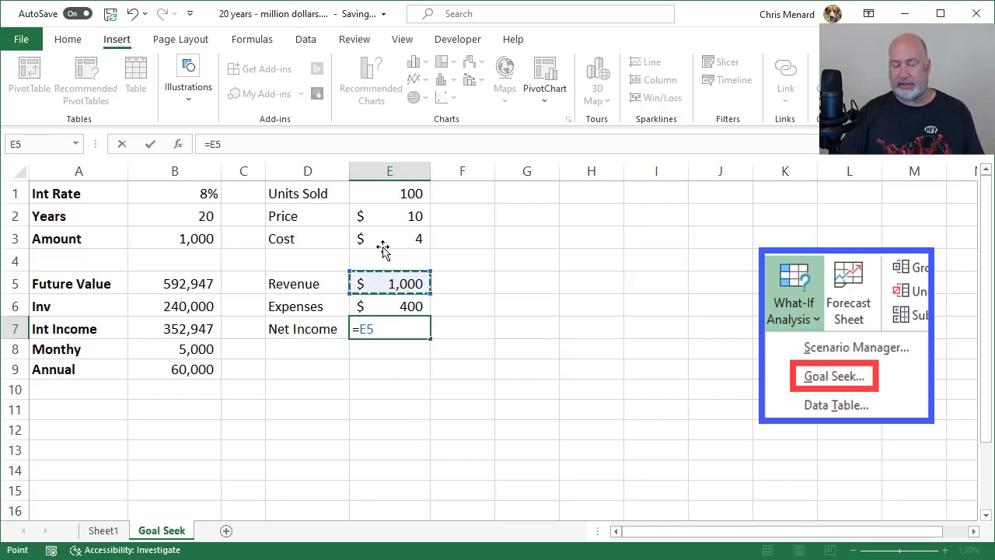
text(-)
key(Up)
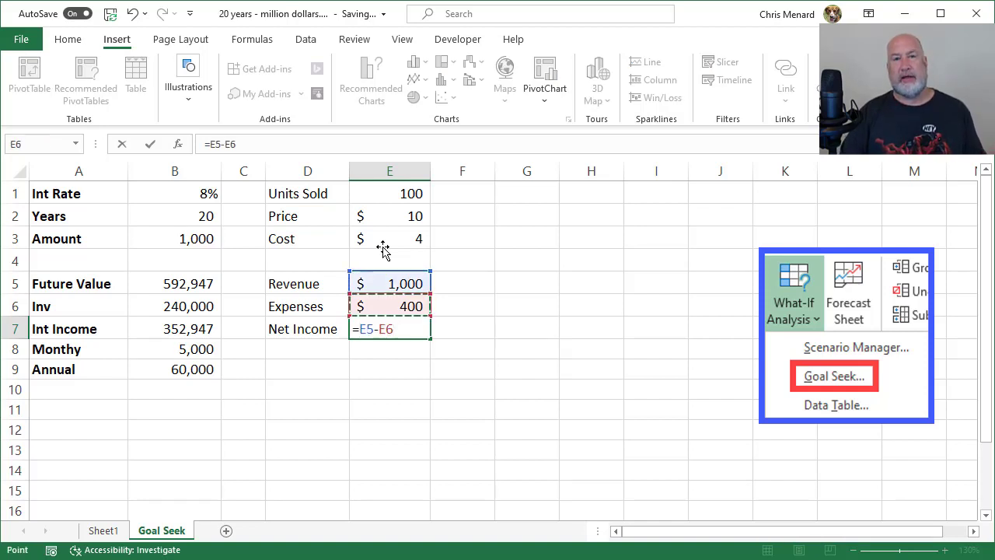
key(ctrl+Return)
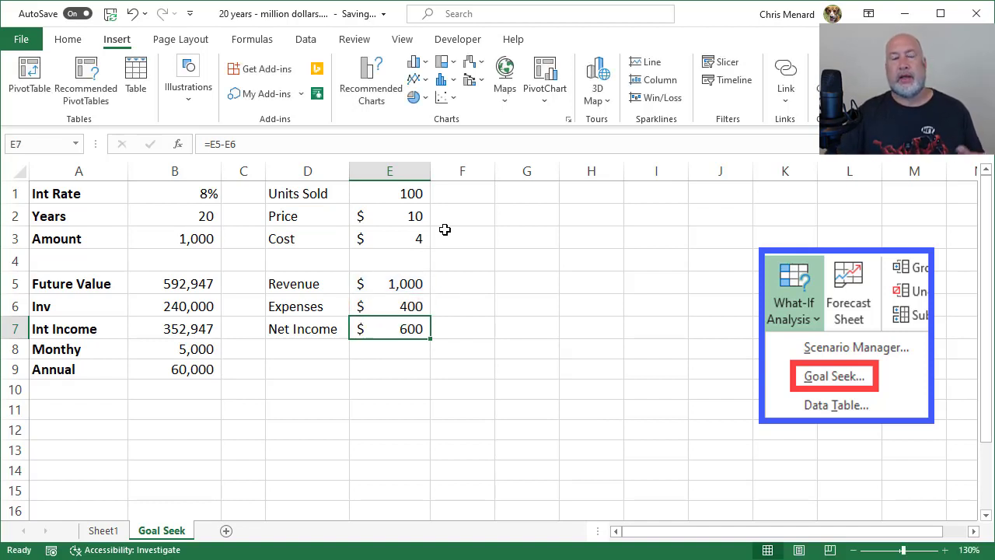
click(409, 193)
click(408, 214)
click(412, 239)
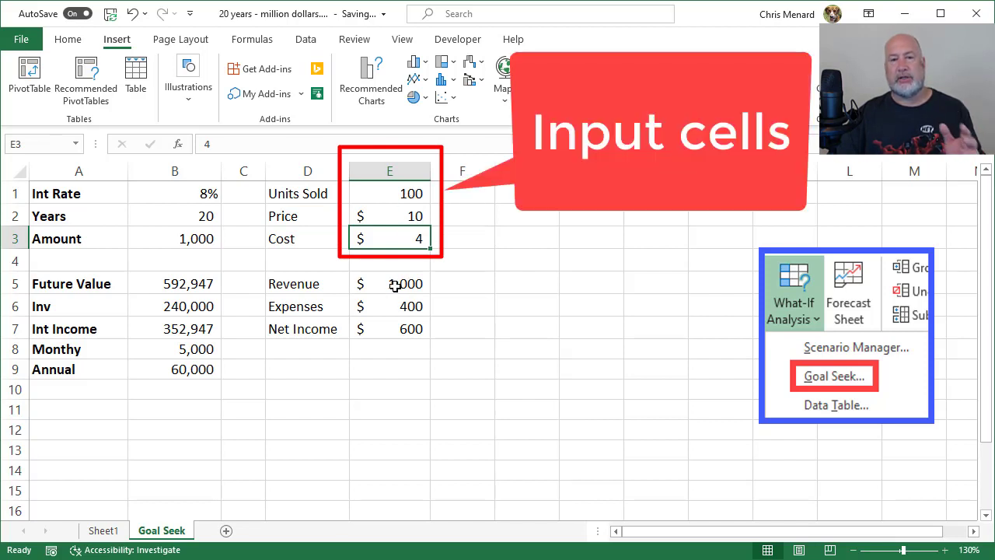
click(397, 284)
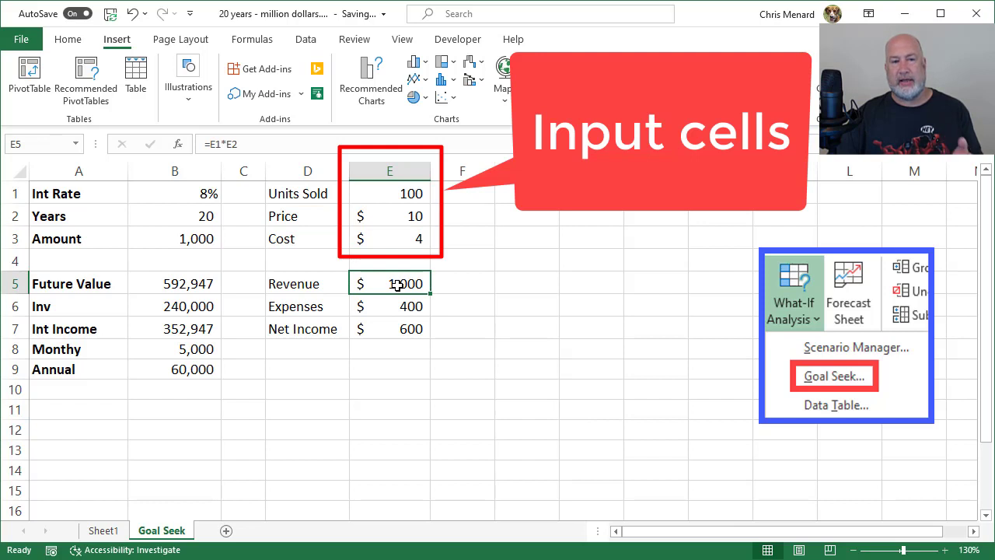
click(390, 309)
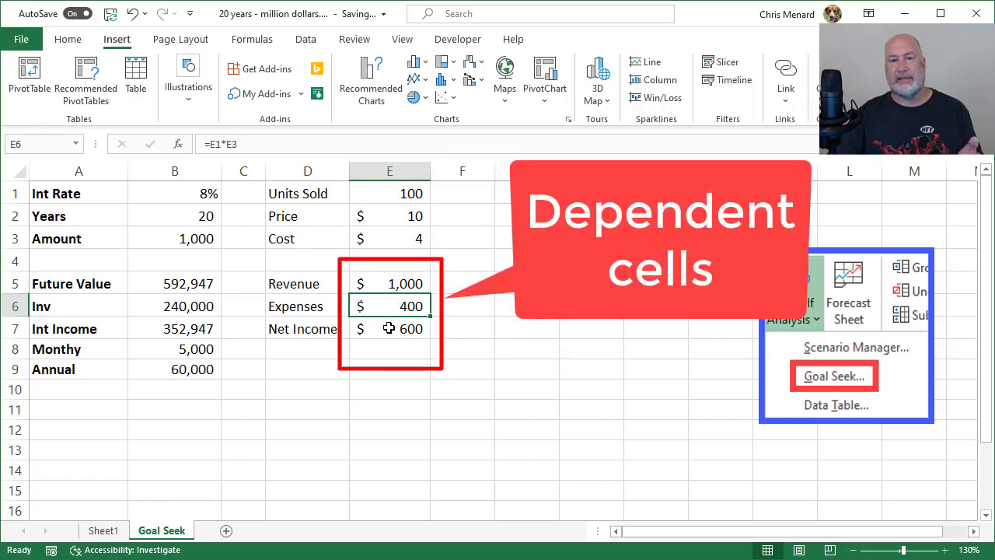
click(393, 326)
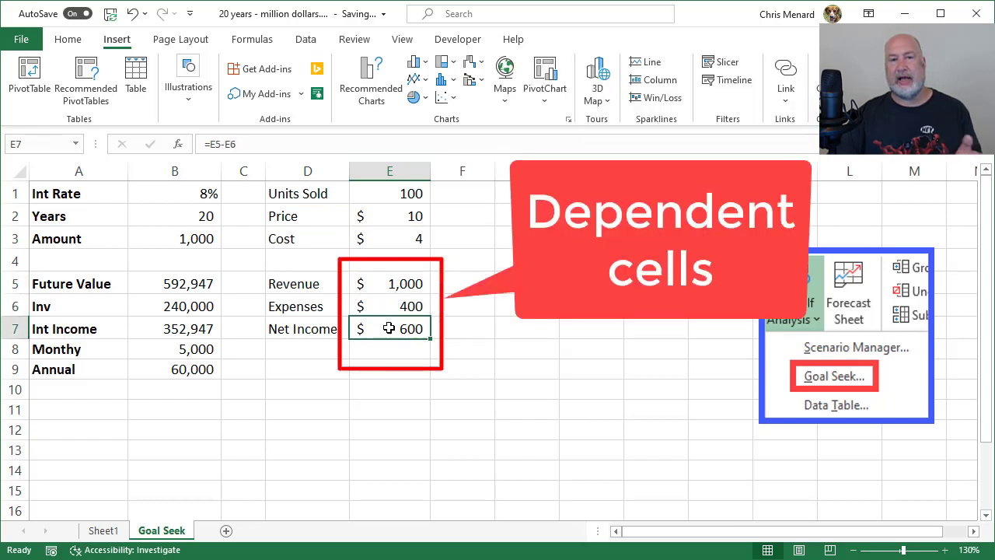
click(389, 284)
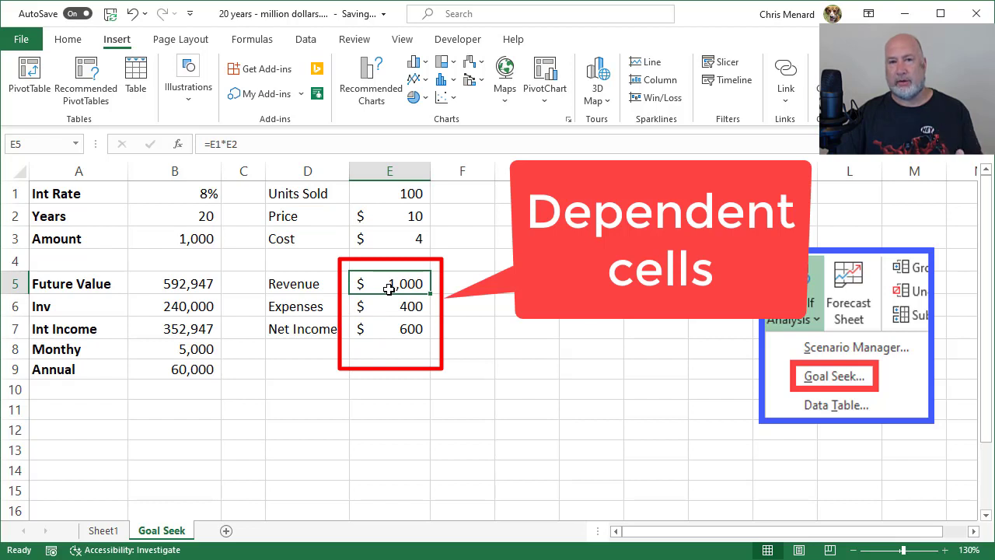
click(390, 306)
click(395, 328)
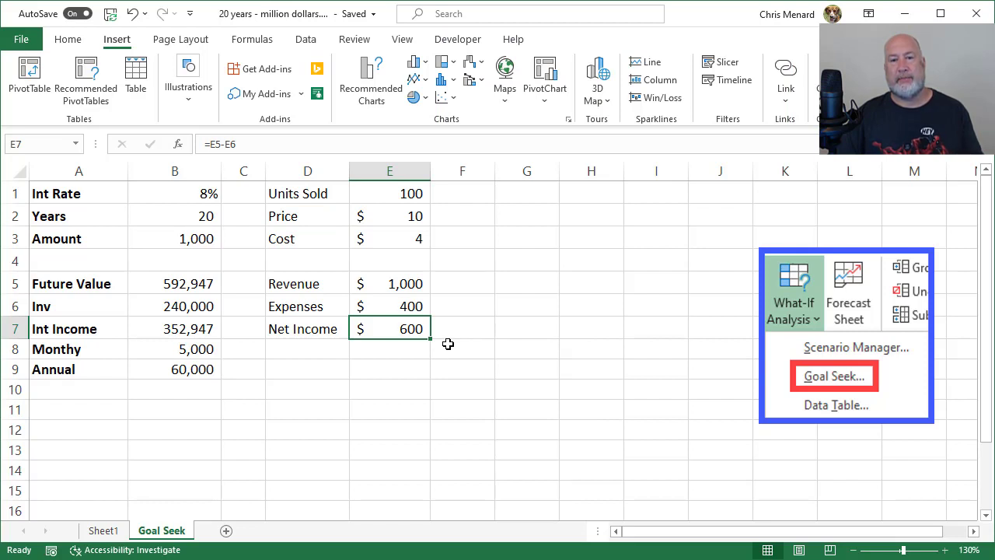
click(390, 221)
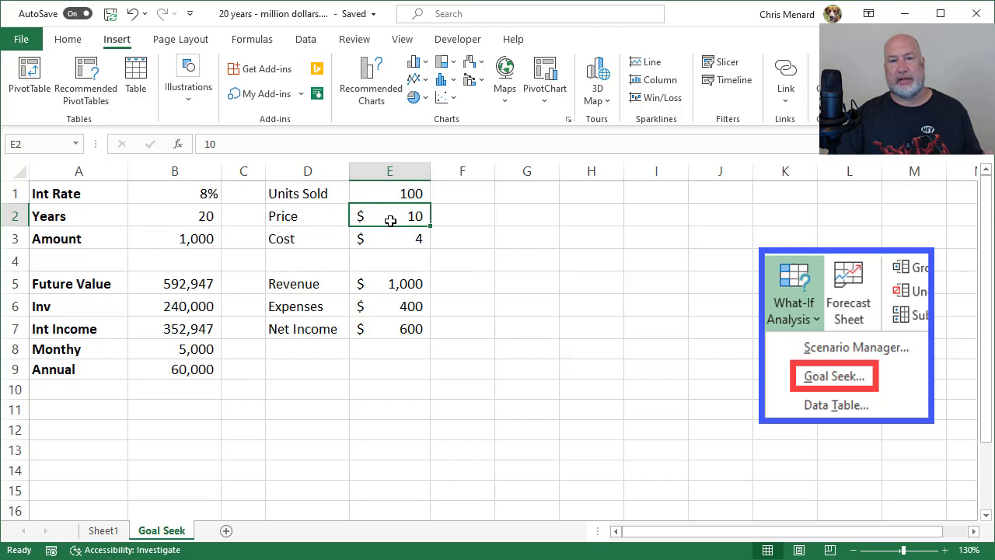
click(381, 240)
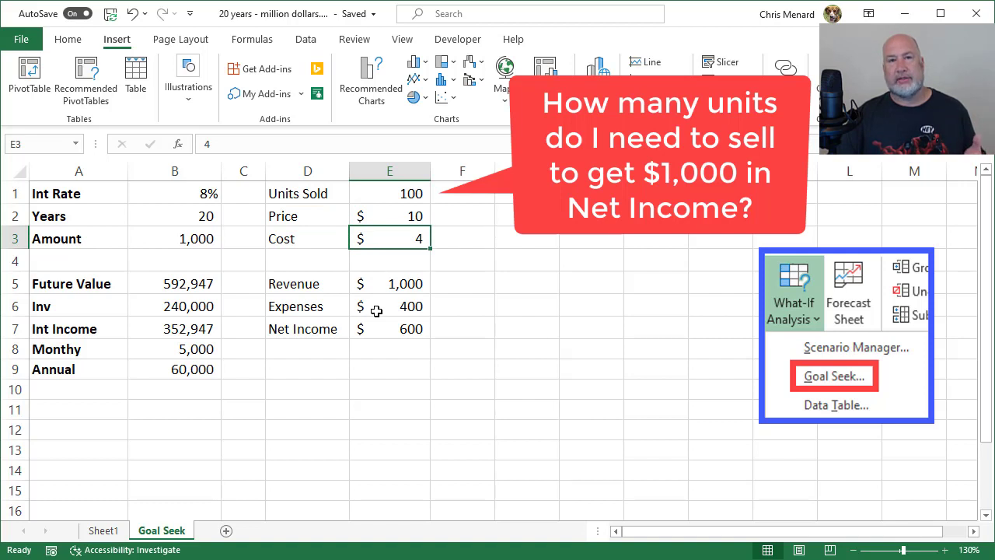
click(388, 192)
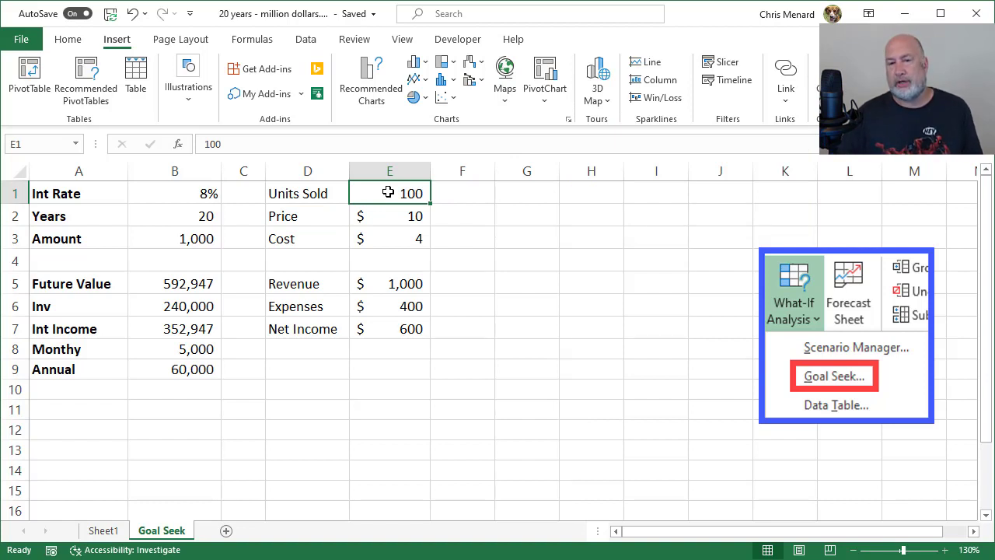
- Try Units Sold values of 110 and 125 in E1, settling on 135
text(110)
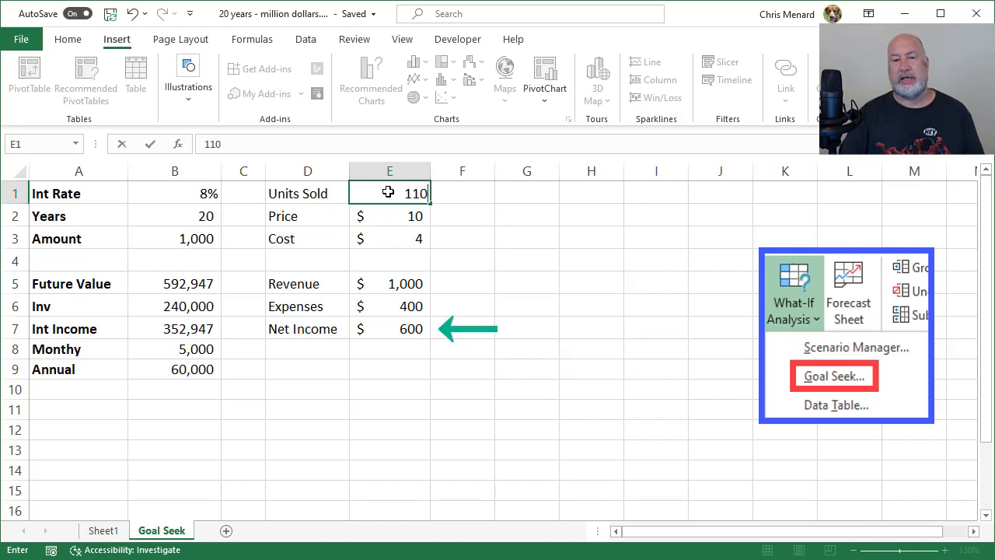
key(ctrl+Return)
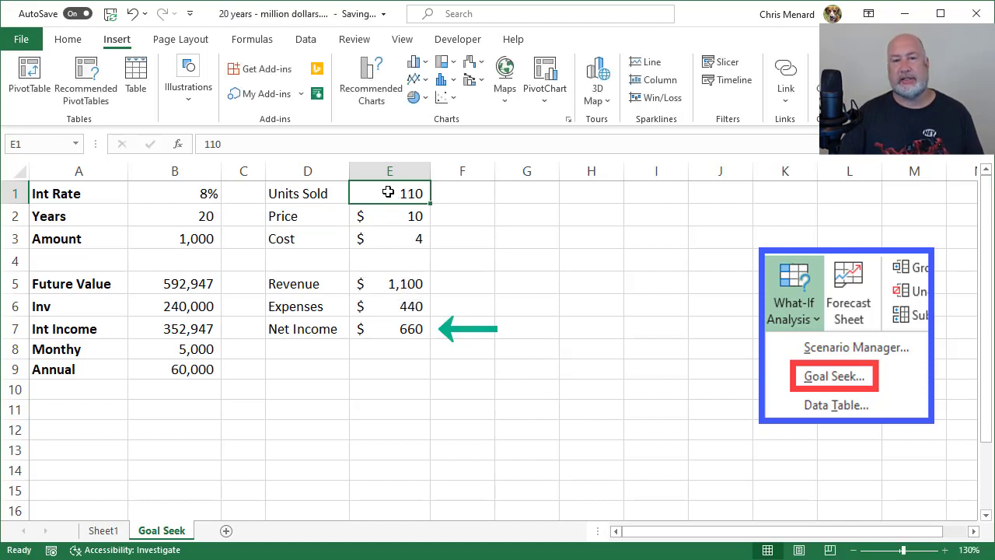
text(125)
key(ctrl+Return)
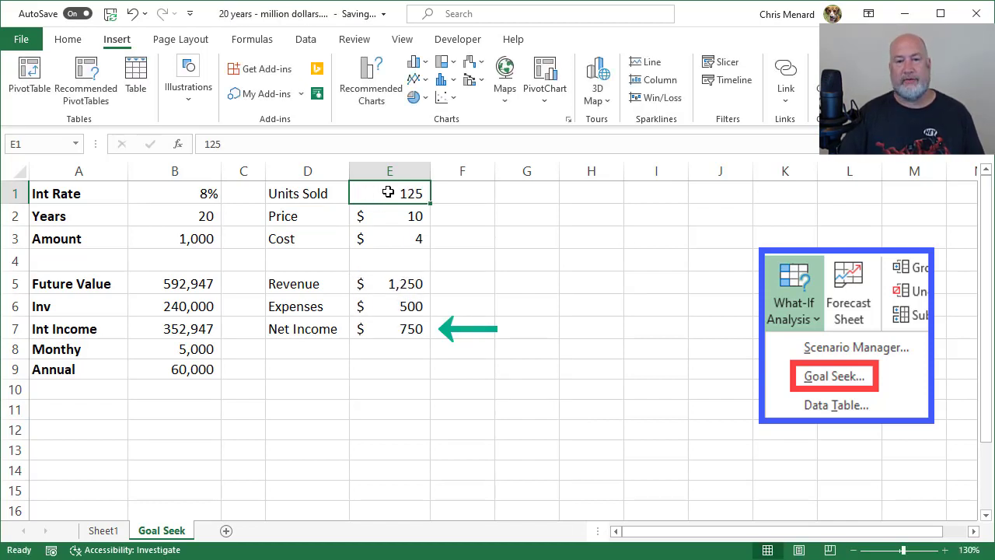
text(1)
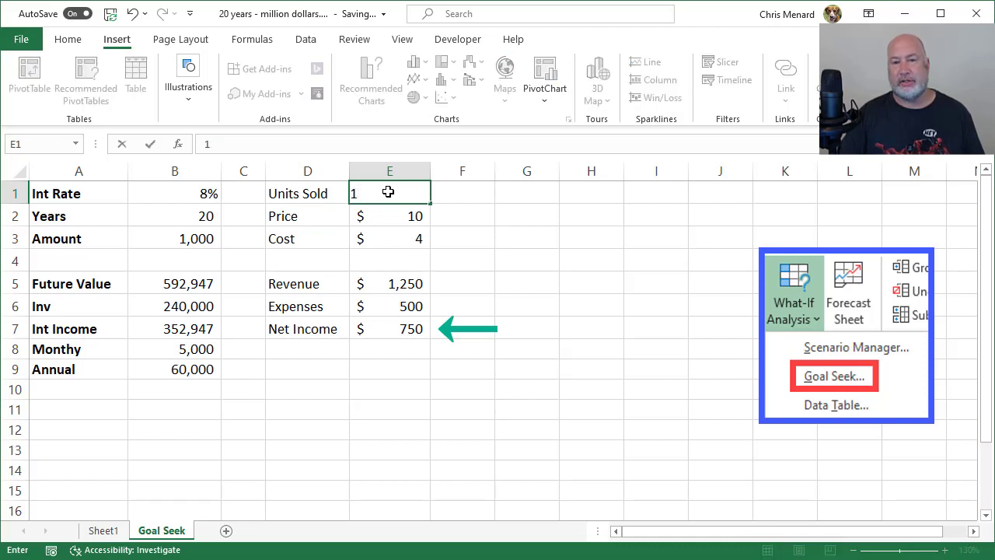
text(35)
key(ctrl+Return)
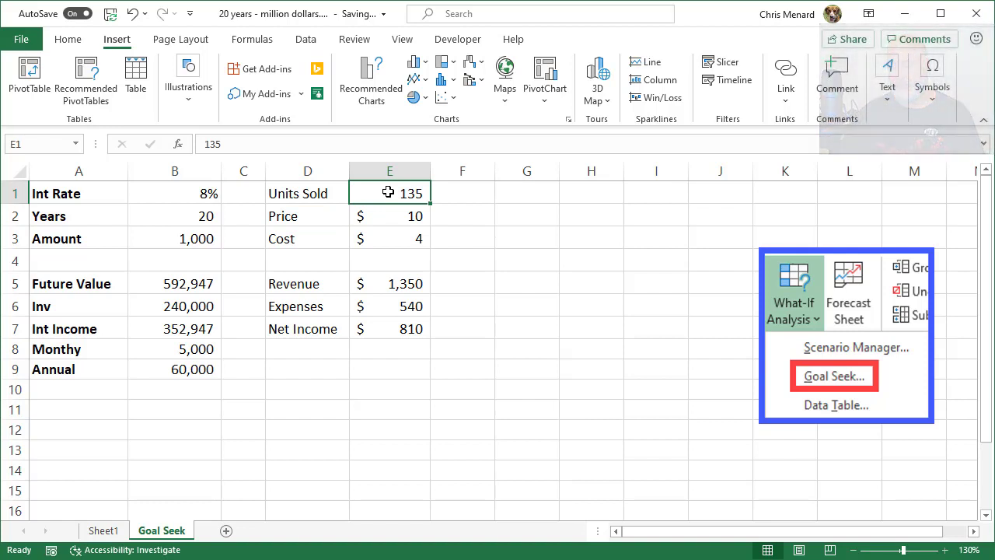
- Open Goal Seek with set cell E7, target value 1000, changing cell E1
click(313, 41)
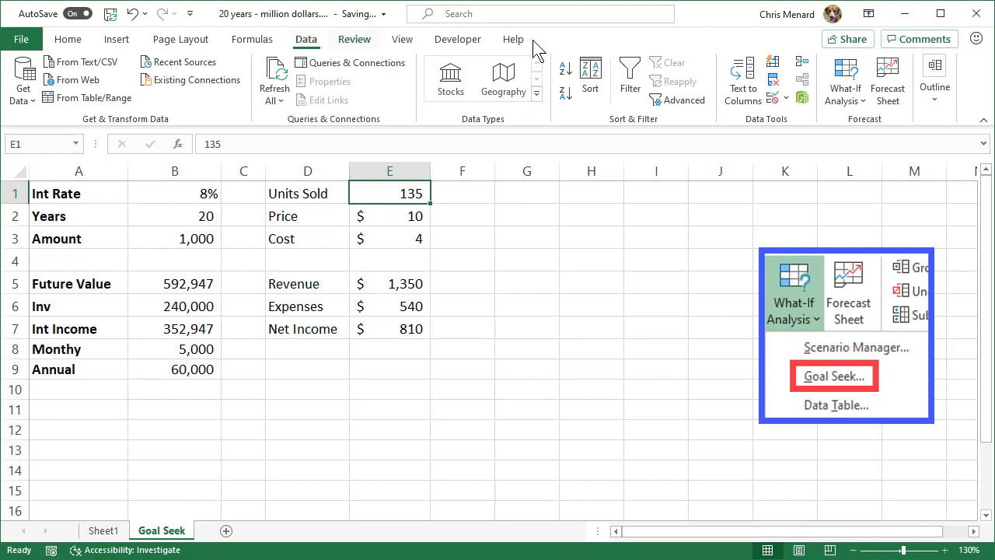
click(861, 101)
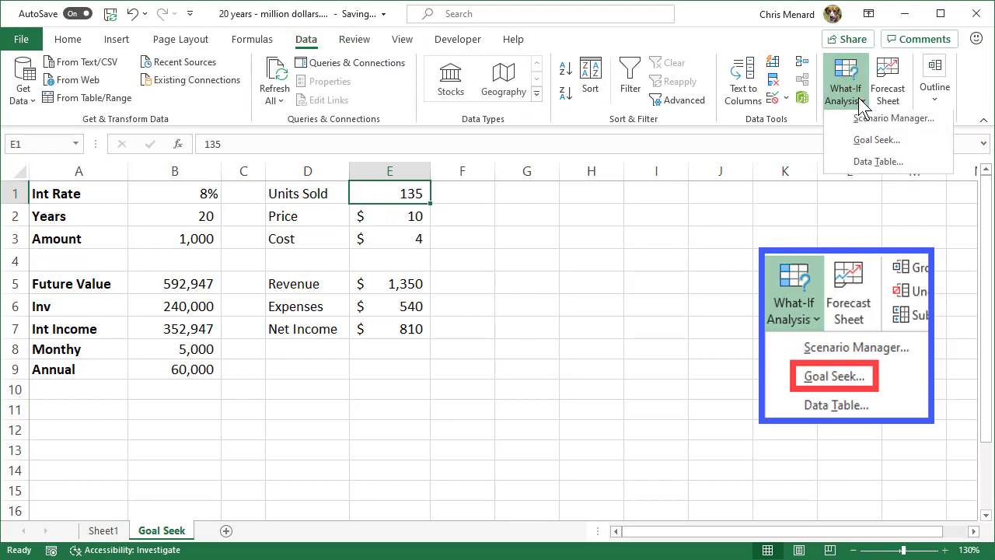
click(880, 148)
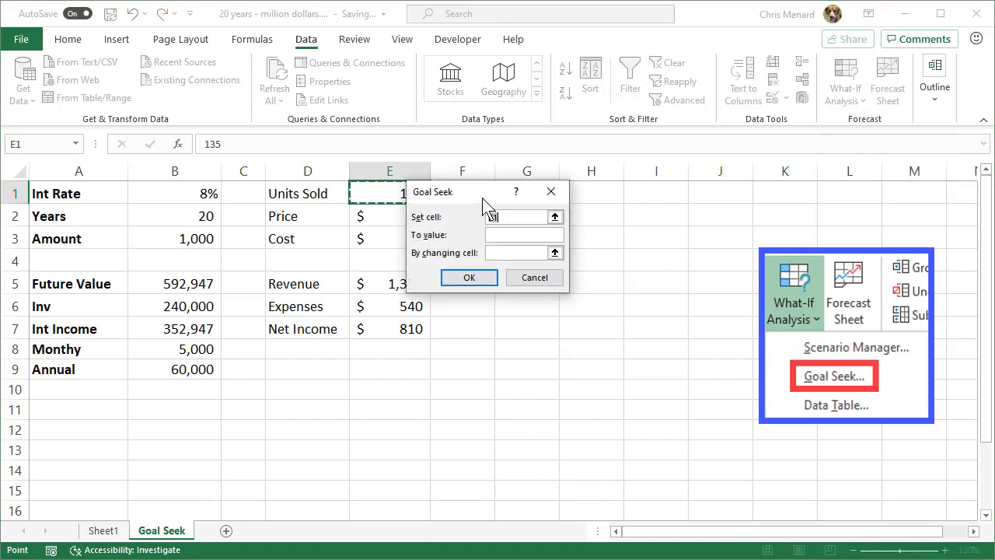
drag(493, 204, 592, 226)
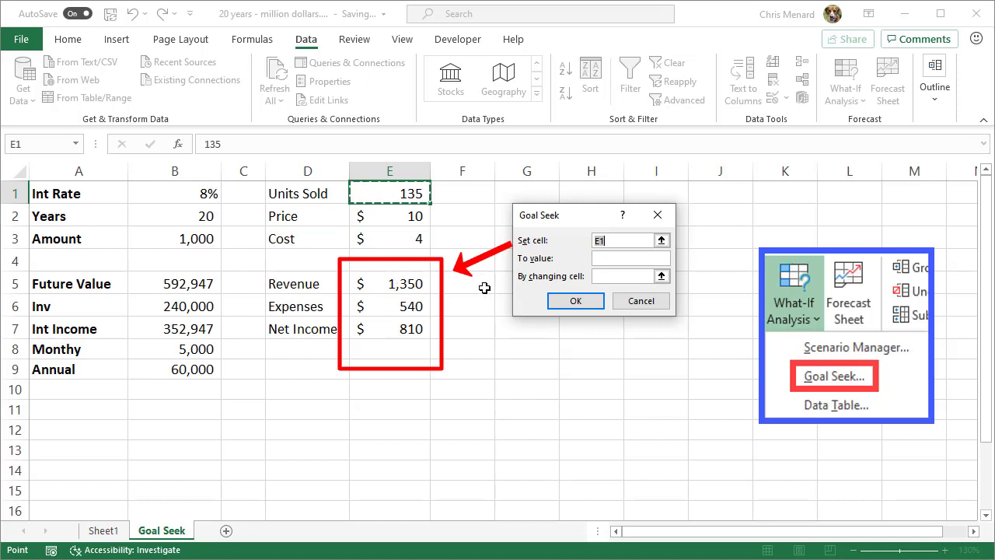
click(405, 332)
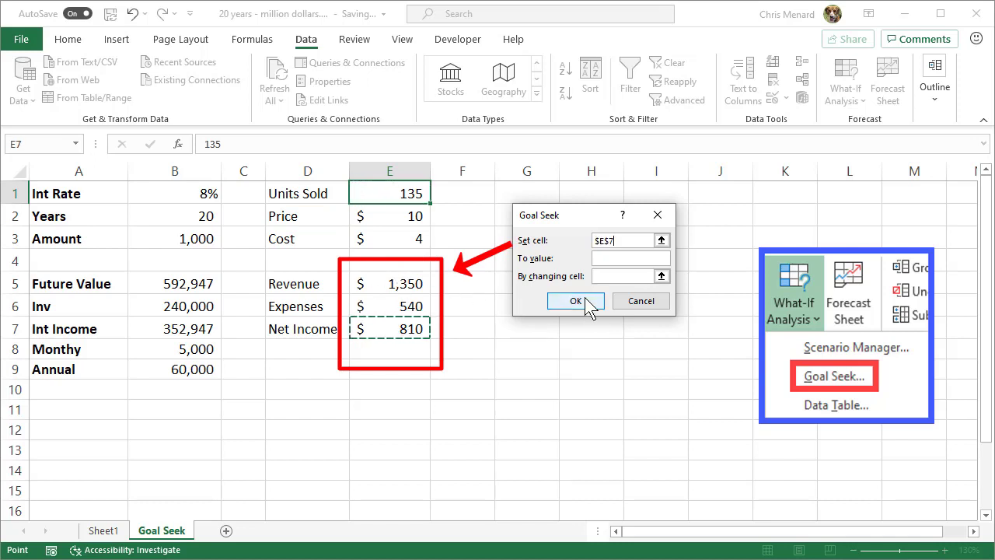
click(599, 258)
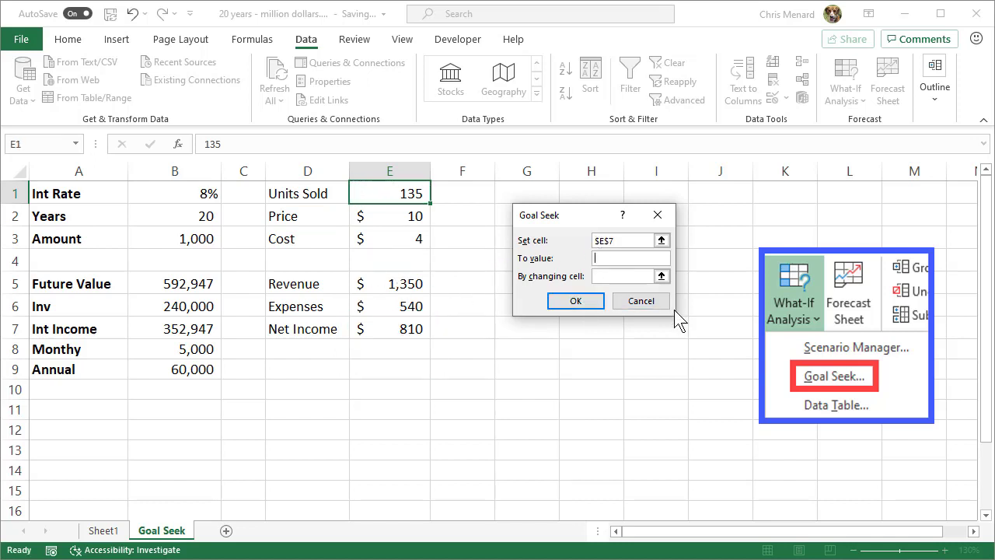
text(1000)
click(602, 275)
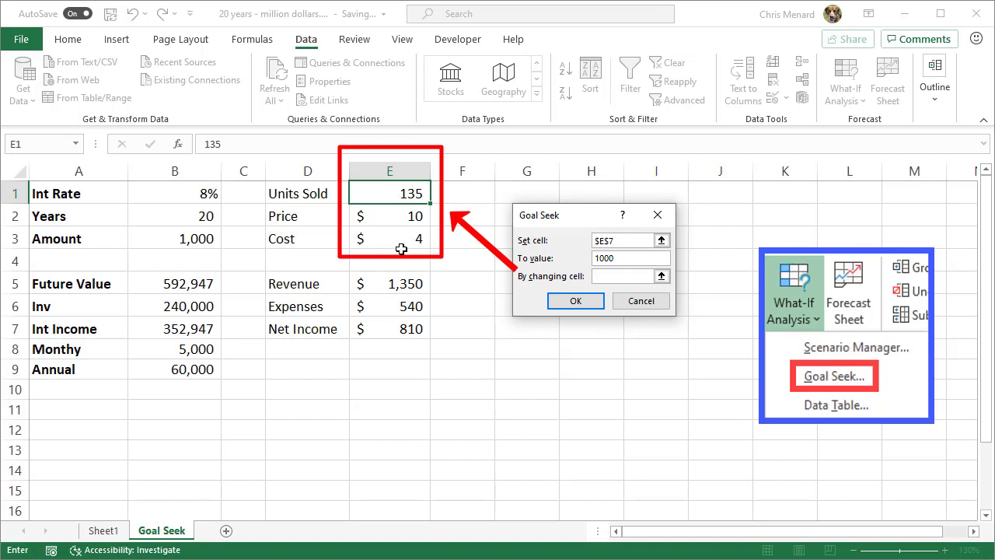
click(391, 190)
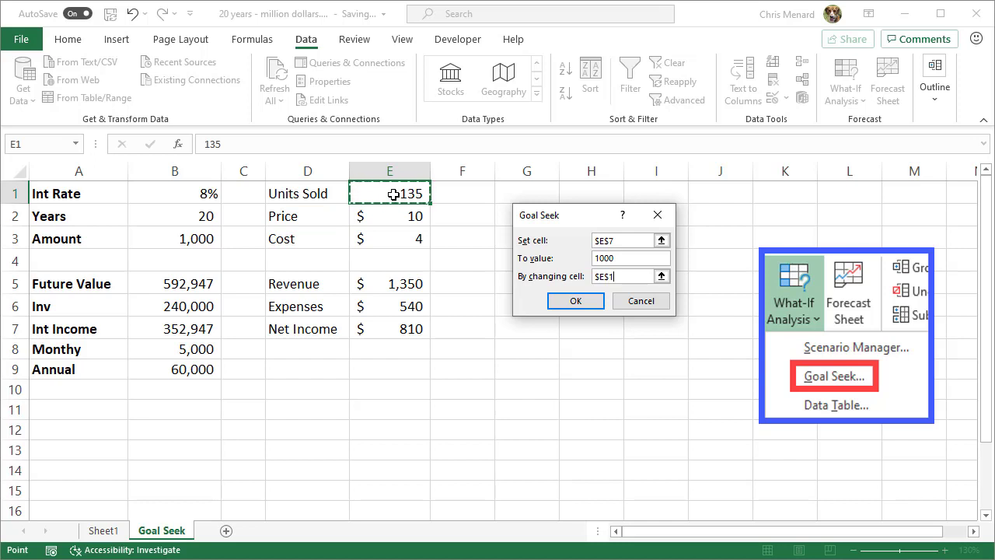
- Run Goal Seek and accept the solution of about 166.67 units sold
click(573, 300)
click(574, 300)
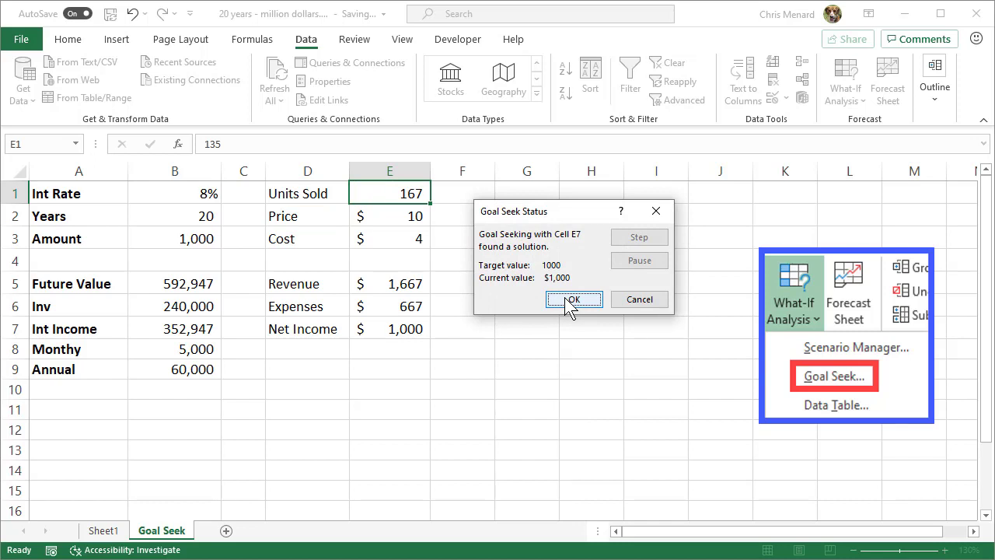
click(569, 304)
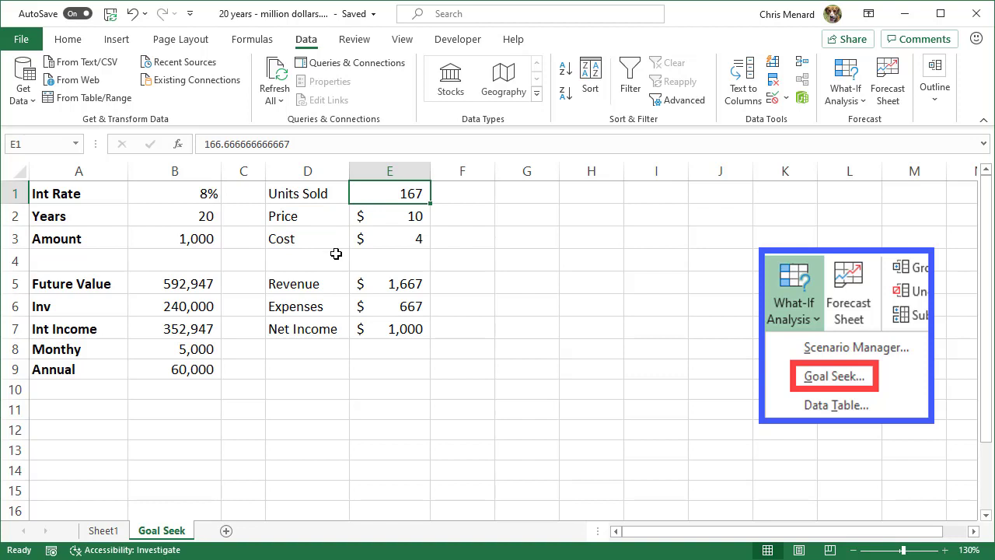
click(184, 284)
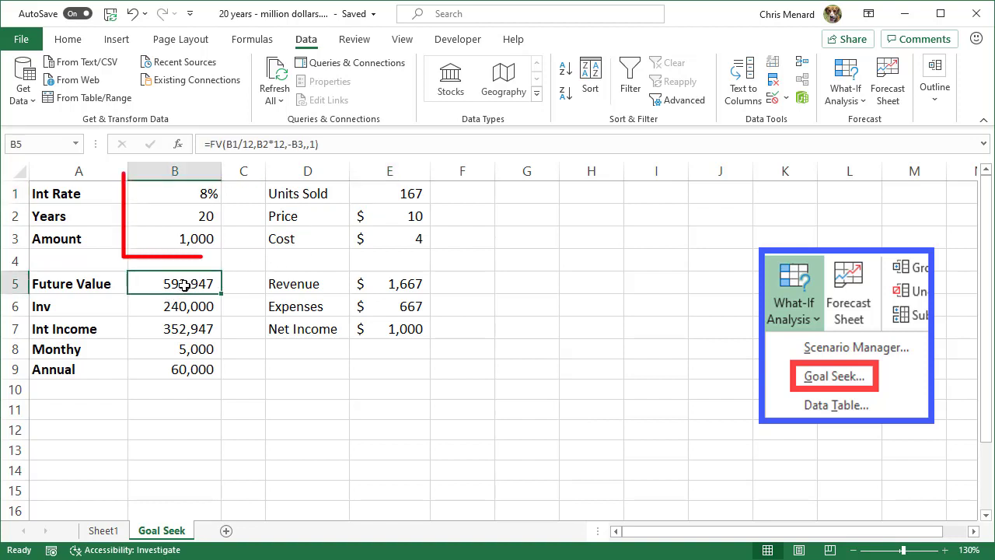
click(184, 200)
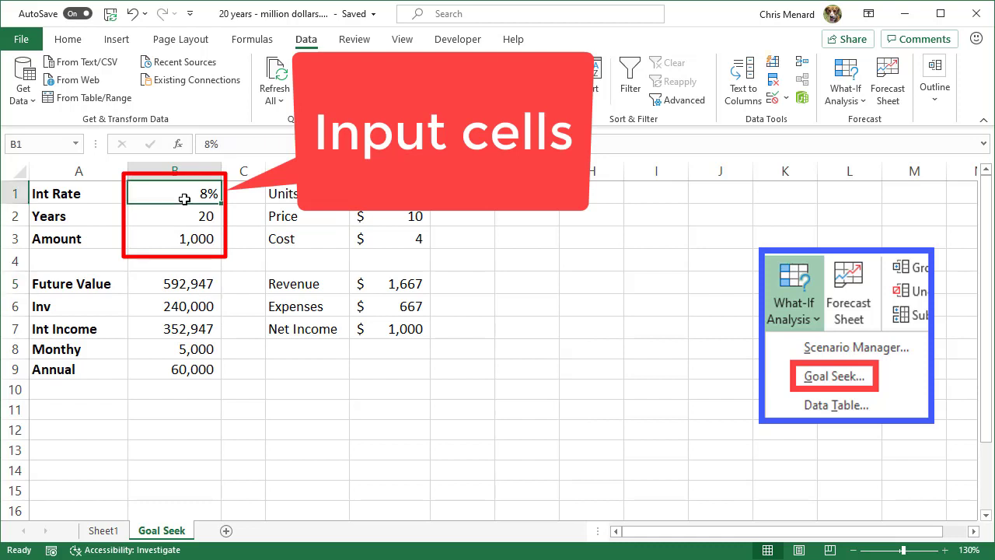
click(182, 217)
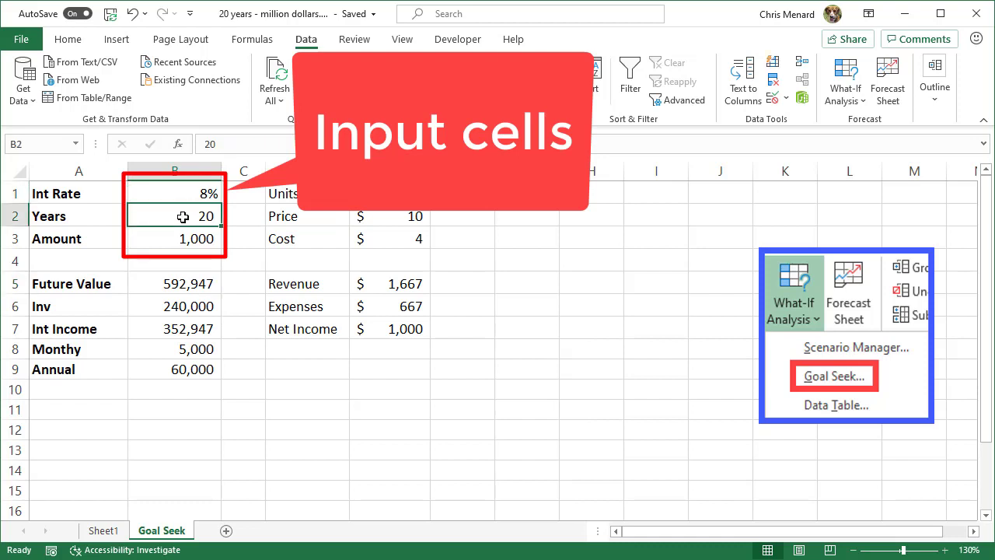
click(182, 243)
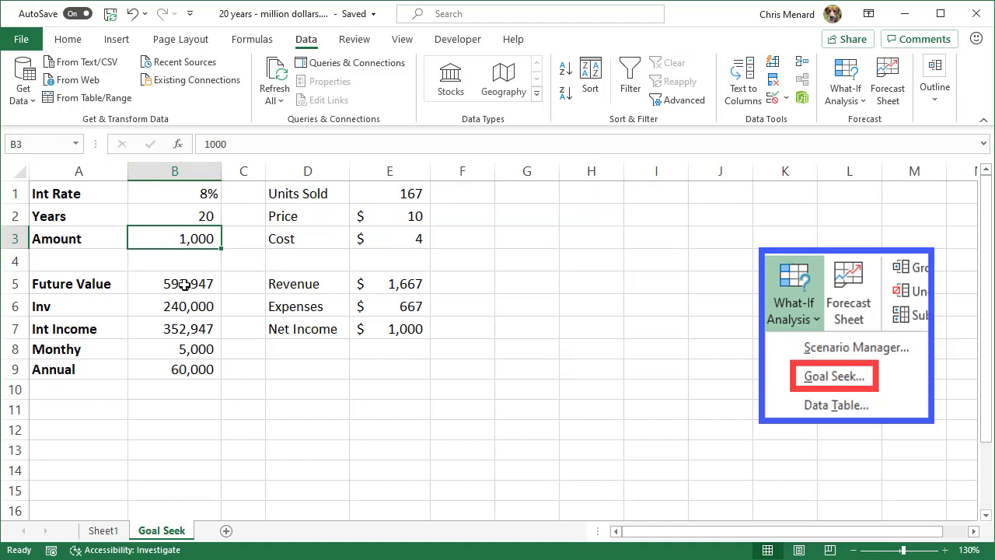
click(184, 285)
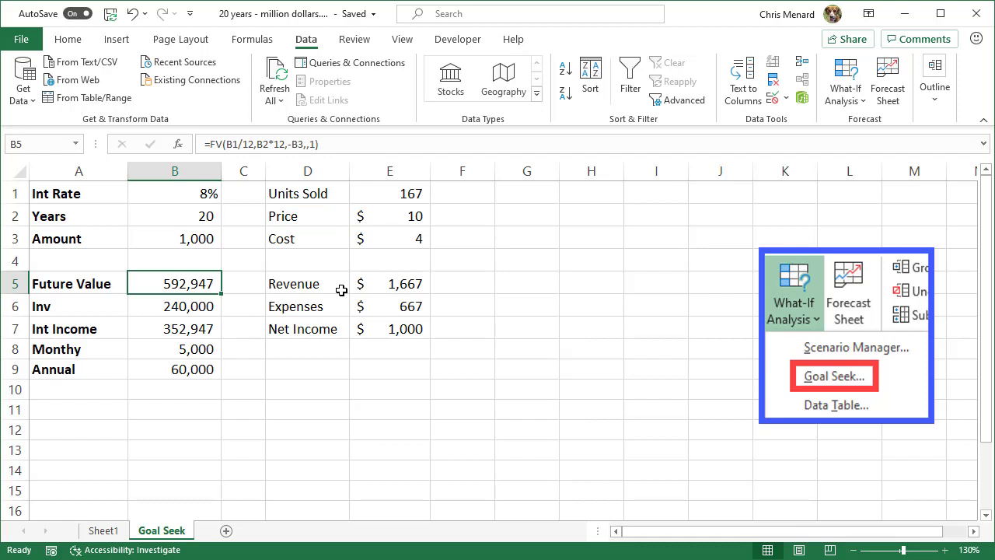
key(Down)
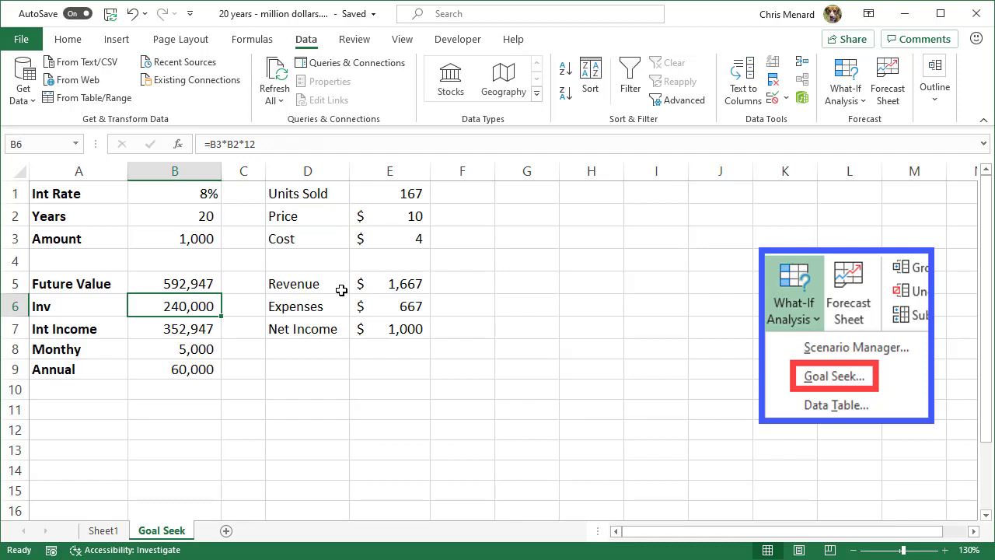
key(Down)
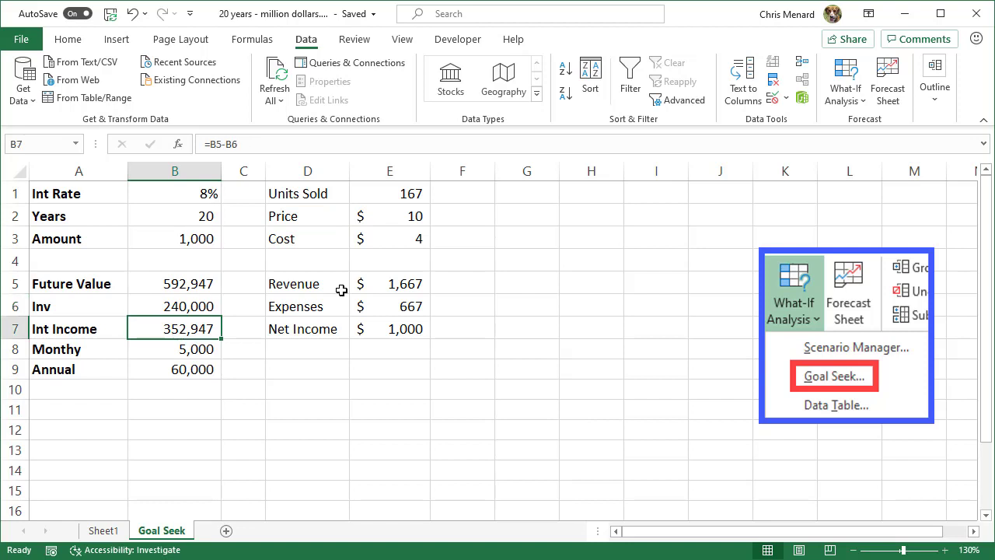
key(Down)
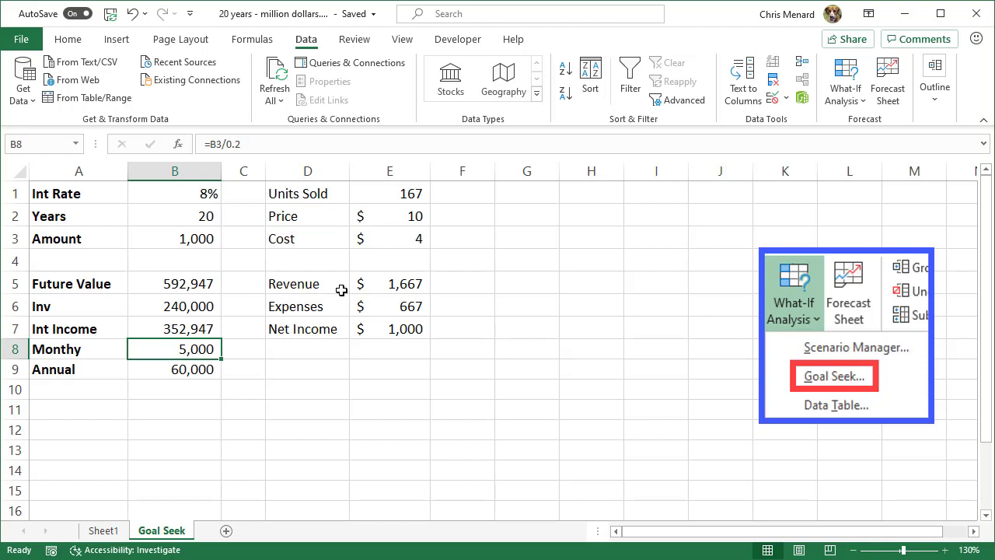
key(Down)
key(Up)
key(Up)
key(Up)
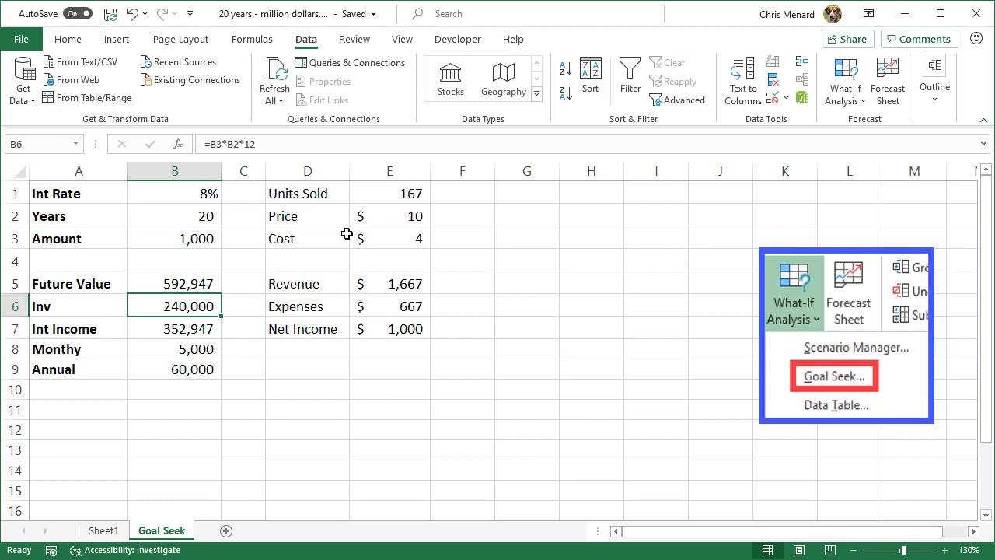
- Select B1:B9, then use Go To Special > Formulas to keep only B5:B9 selected
drag(173, 194, 151, 371)
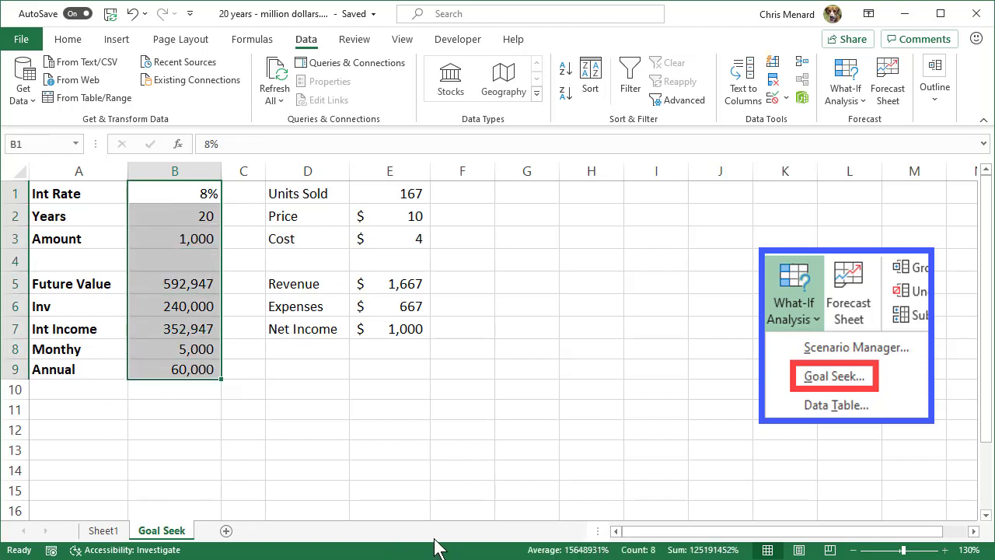
key(ctrl+g)
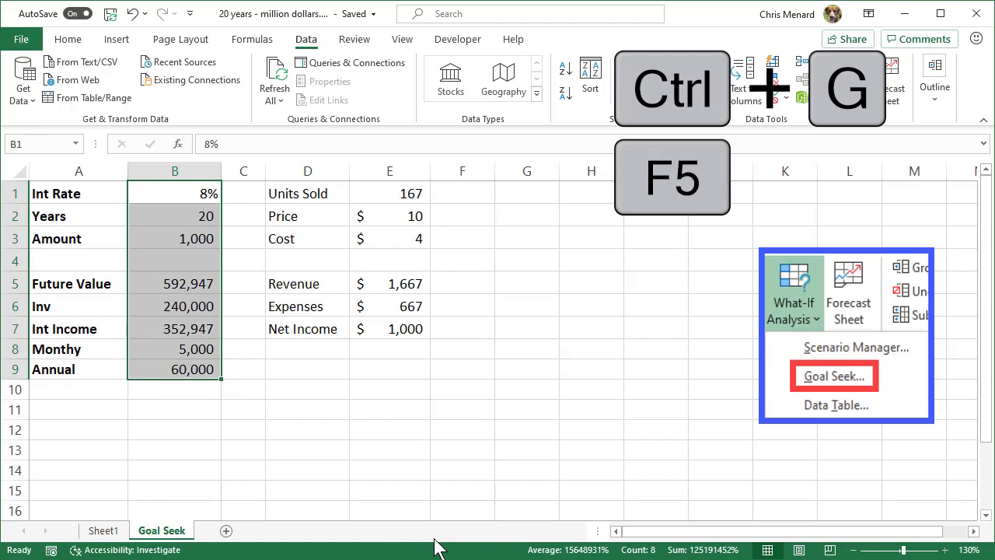
key(ctrl+g)
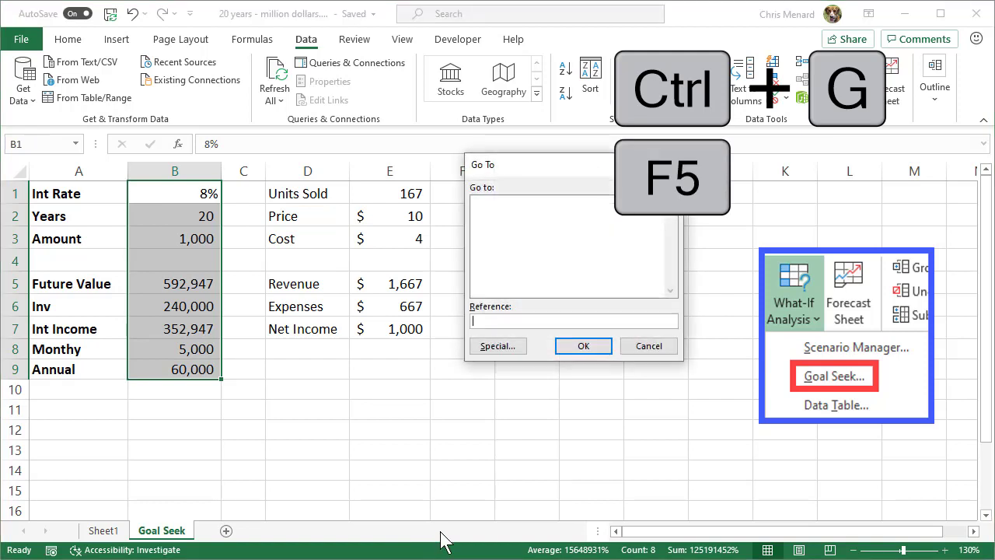
click(648, 346)
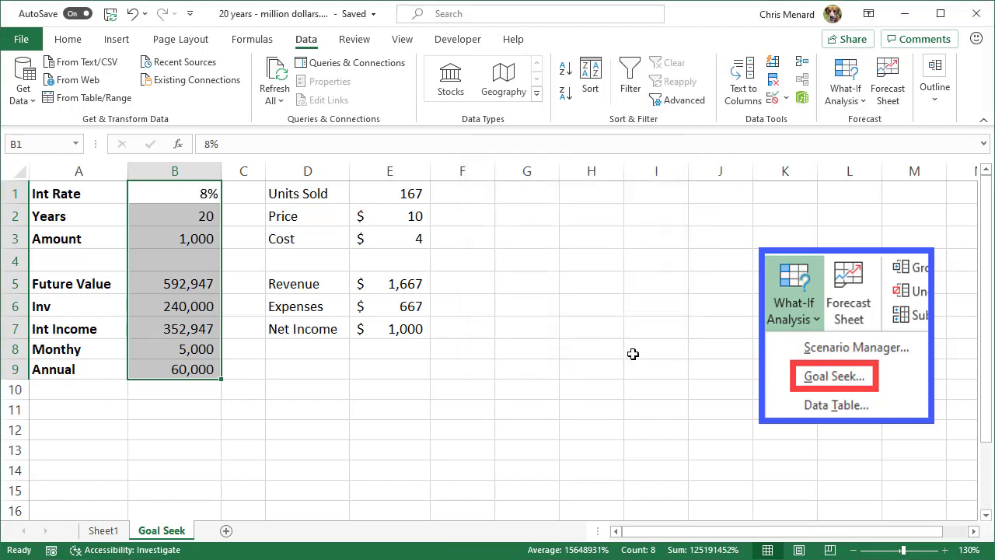
key(F5)
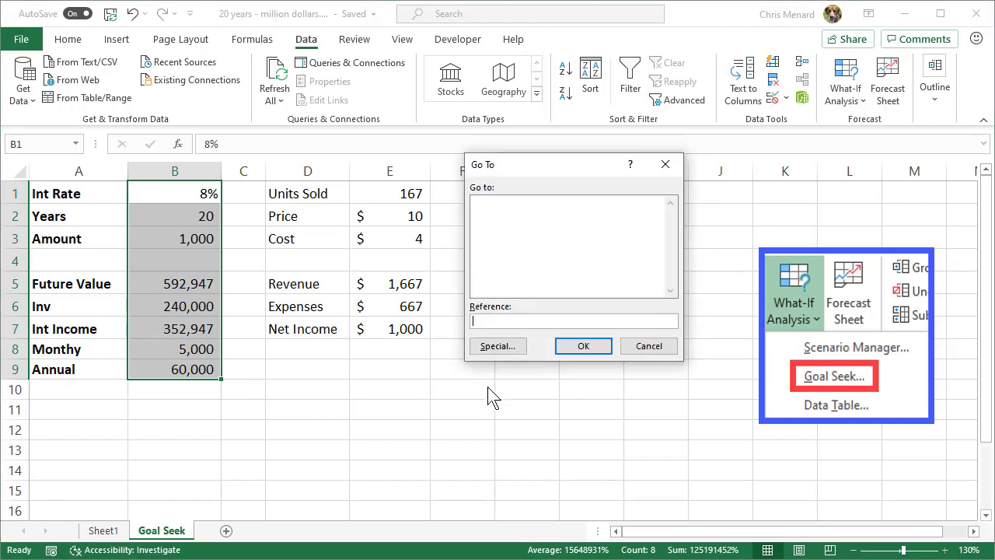
click(501, 348)
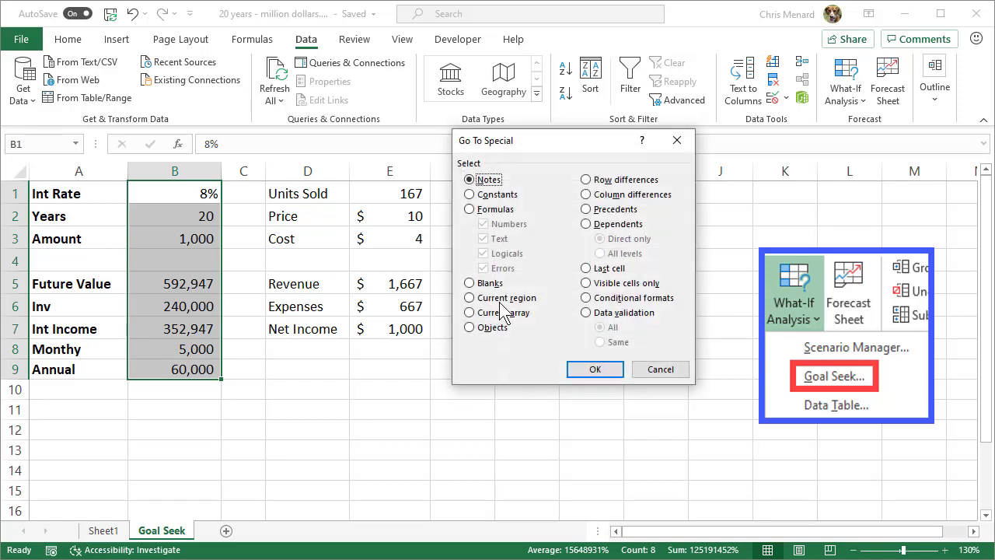
click(489, 210)
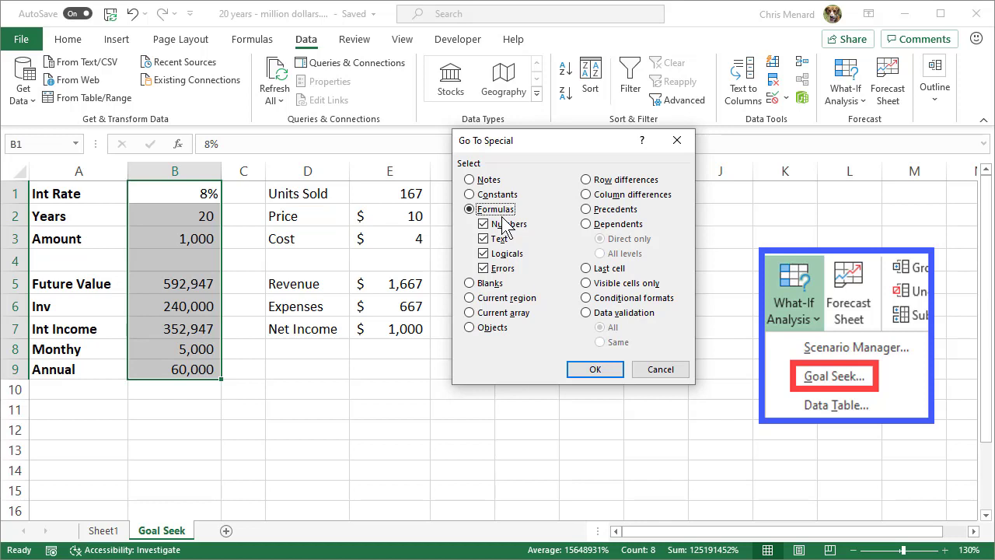
click(594, 369)
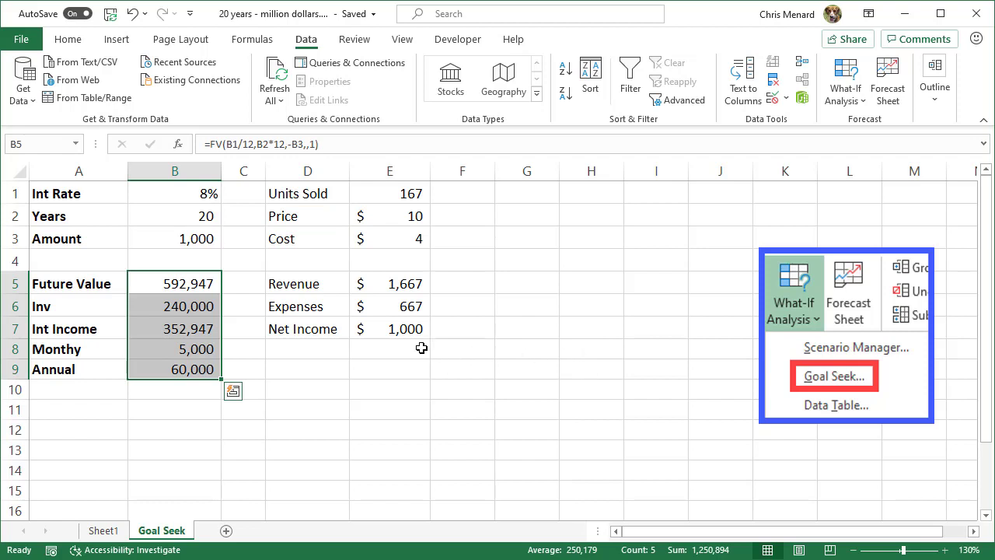
- Select column B's cells, then use Find & Select > Go To Special > Constants
drag(184, 196, 191, 369)
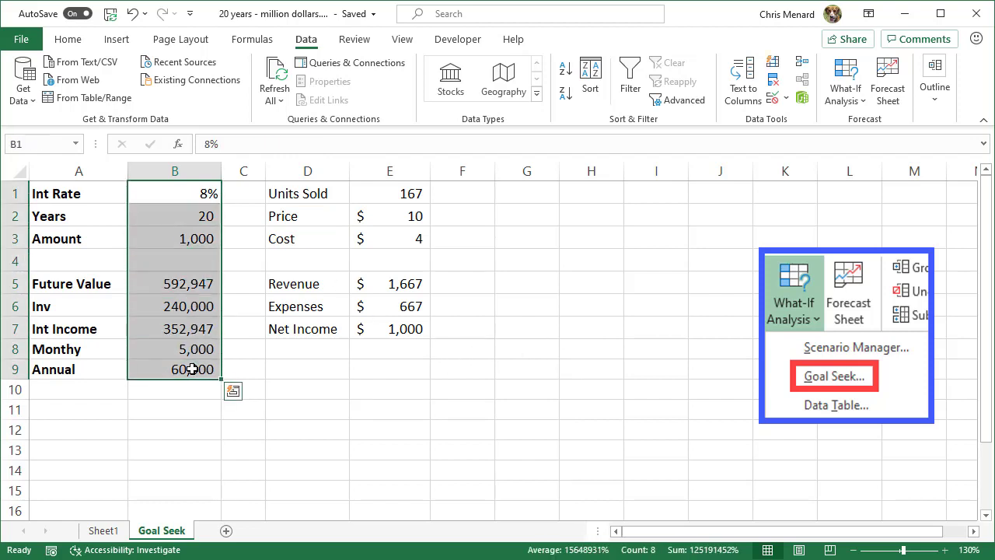
click(71, 43)
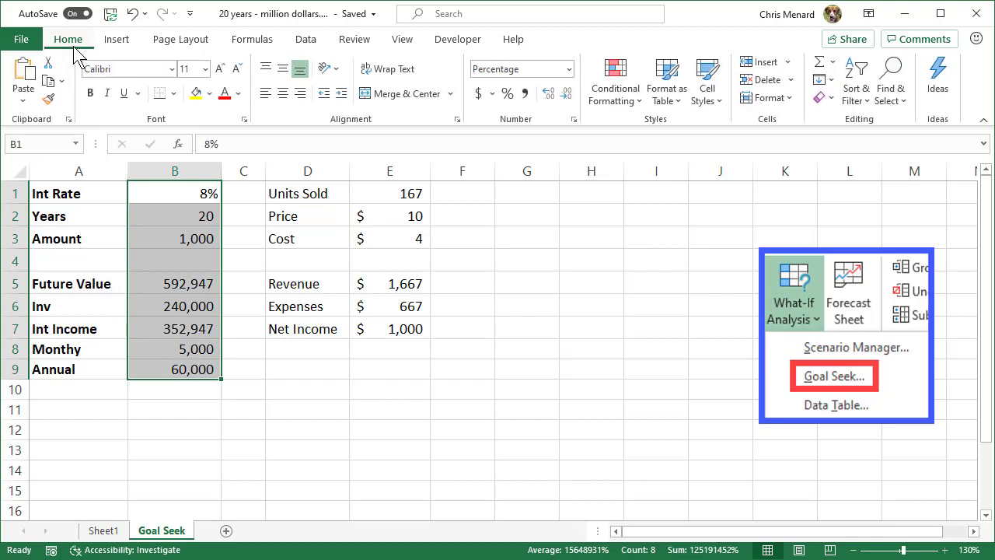
click(899, 99)
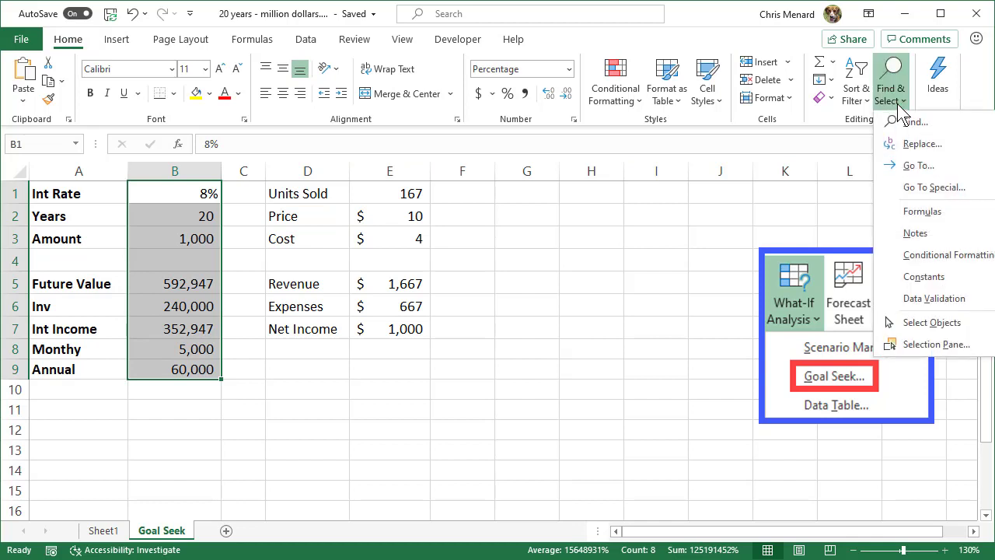
click(925, 187)
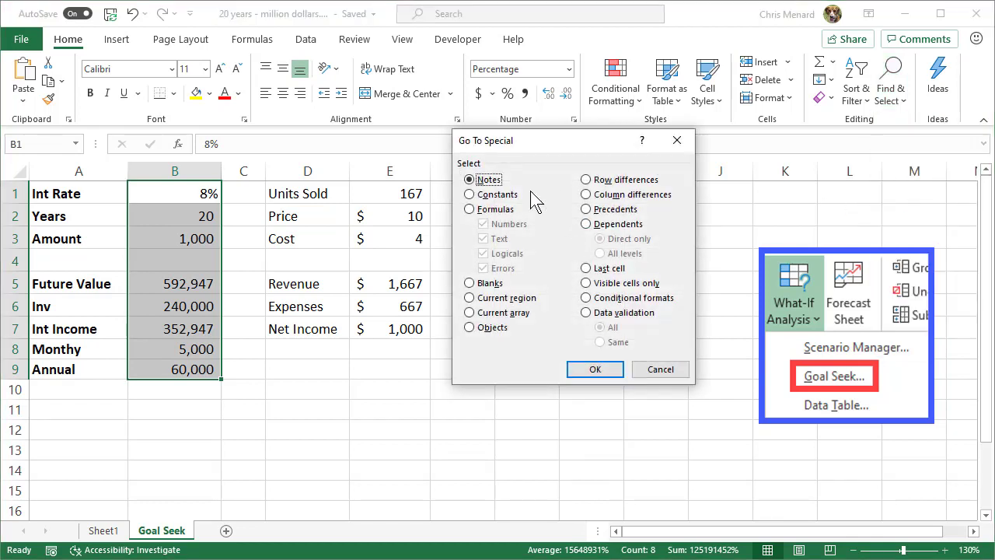
click(501, 195)
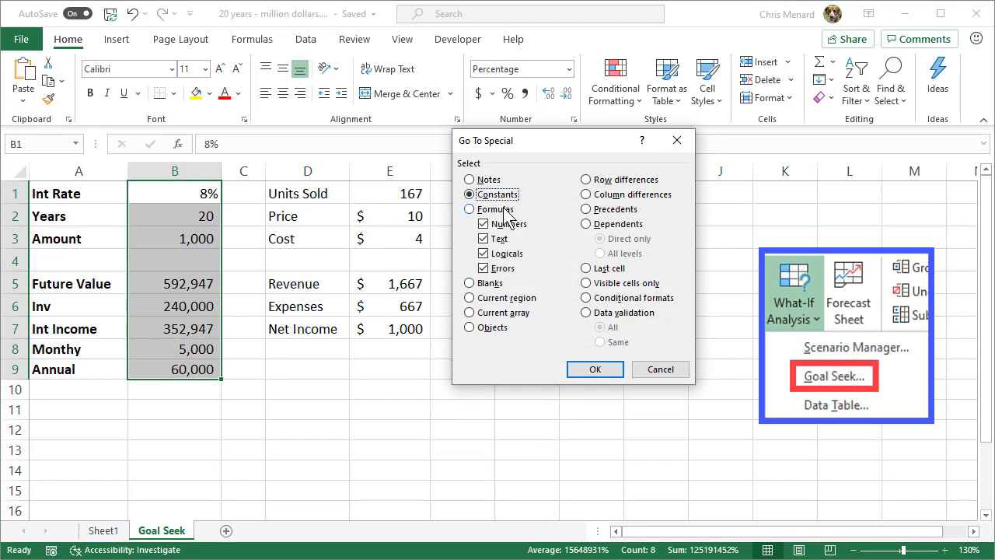
click(597, 371)
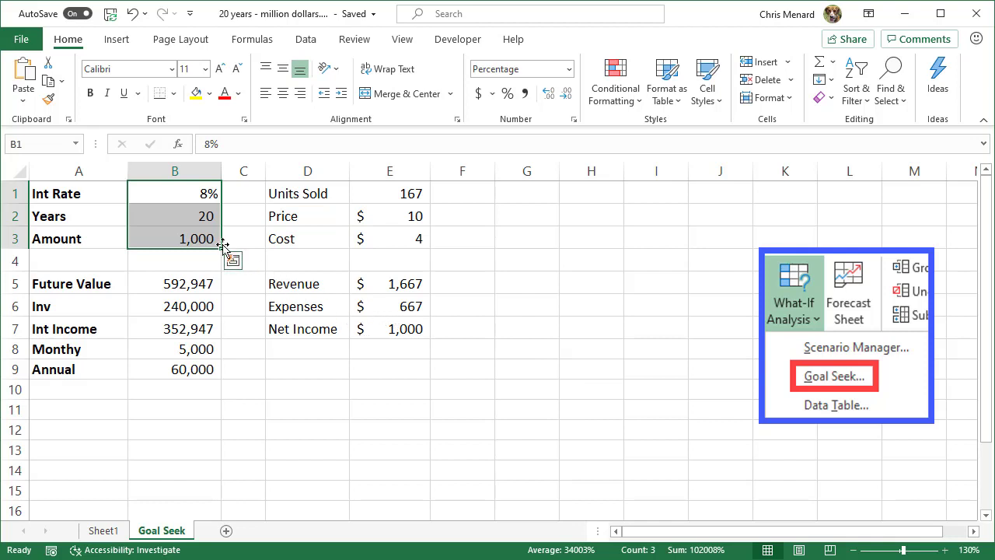
- Review the Future Value formula in B5 and the rate, years and amount inputs
click(213, 276)
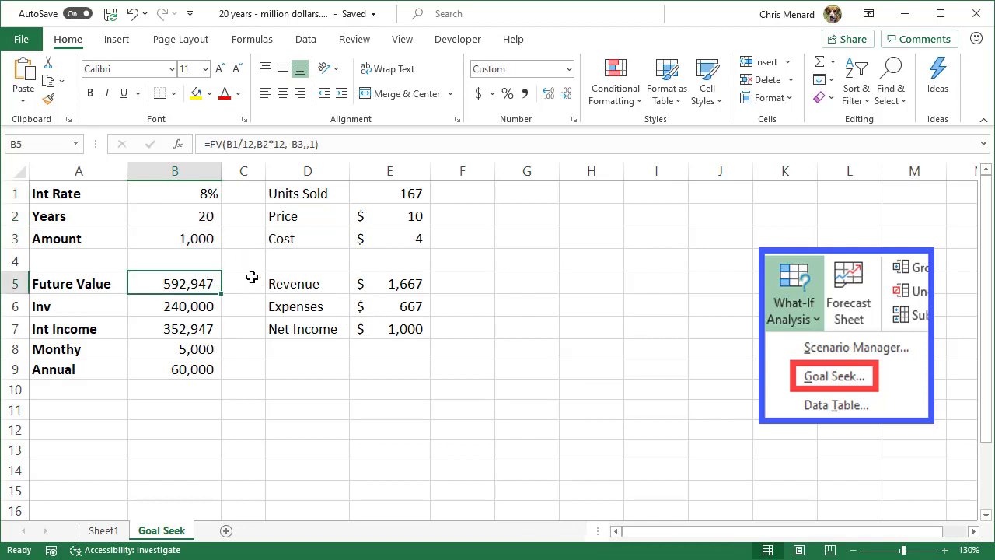
click(181, 240)
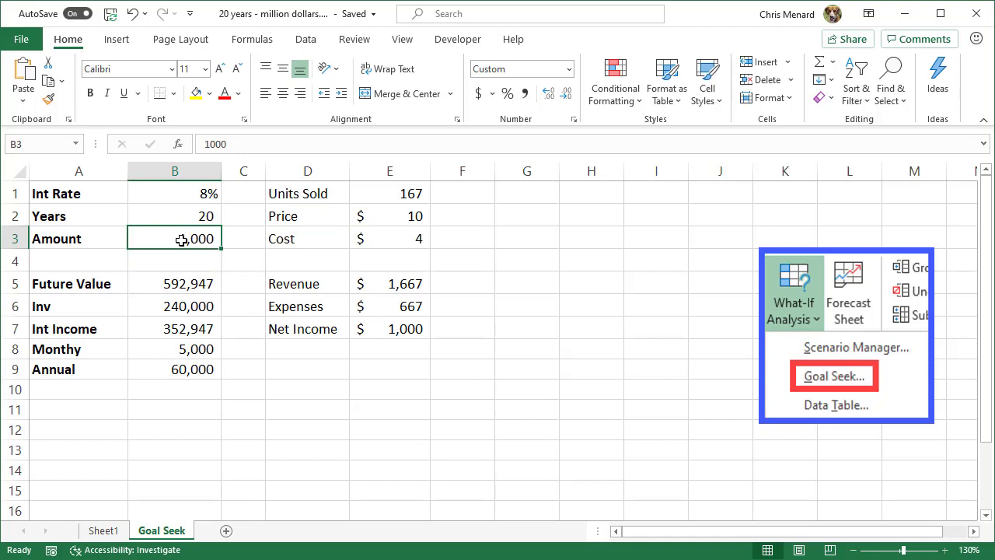
click(183, 195)
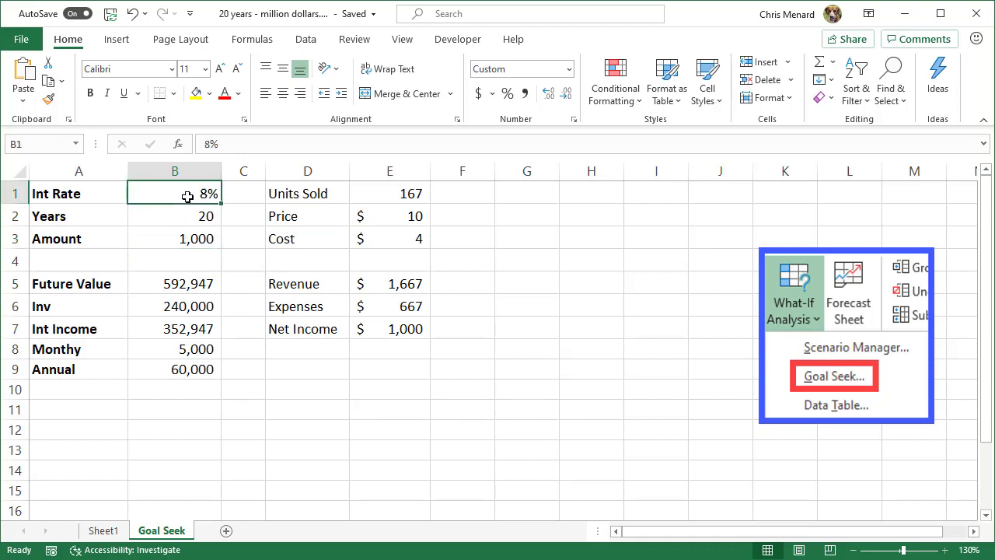
click(194, 217)
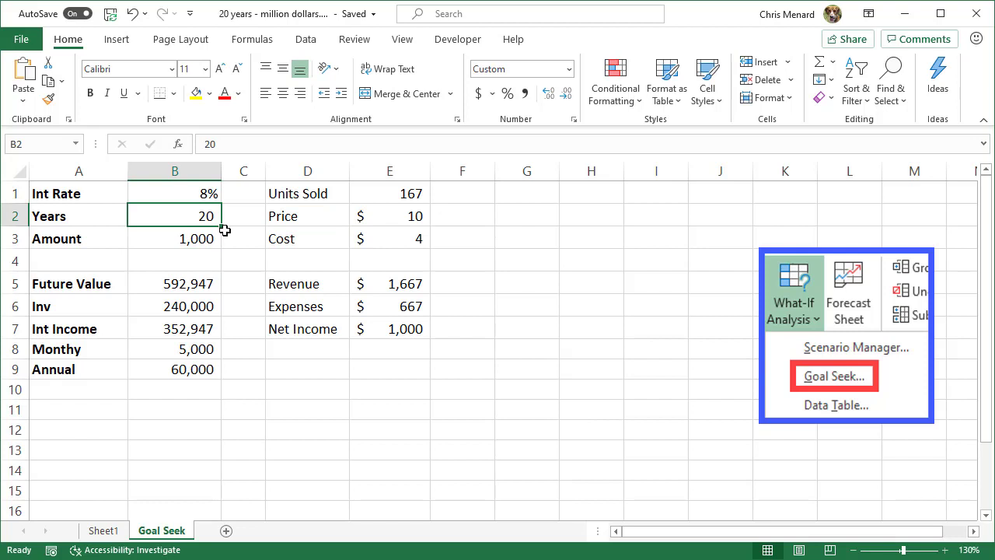
click(205, 284)
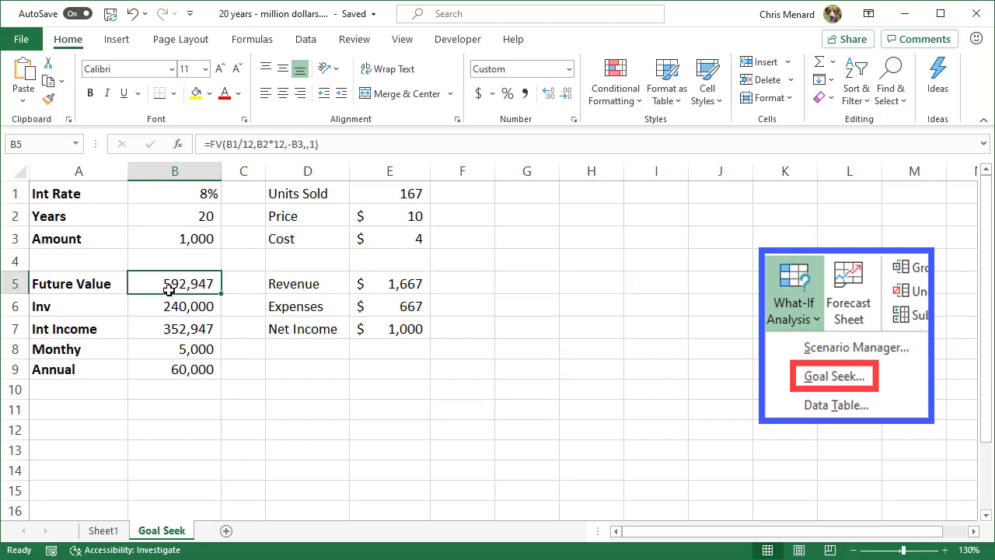
click(306, 39)
click(841, 99)
click(877, 143)
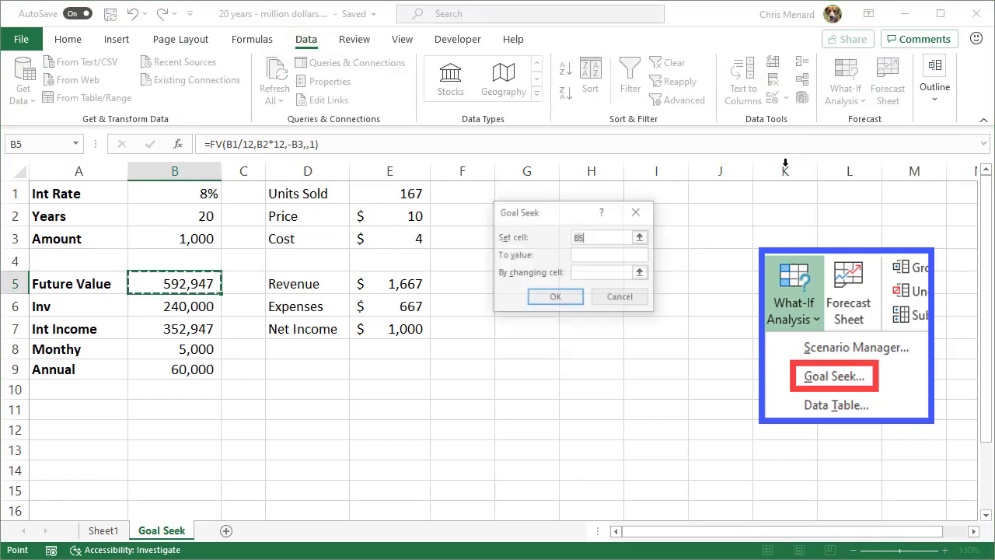
- Goal Seek B5 to 1000000 by changing Amount B3, accepting about 1,686 monthly
click(592, 237)
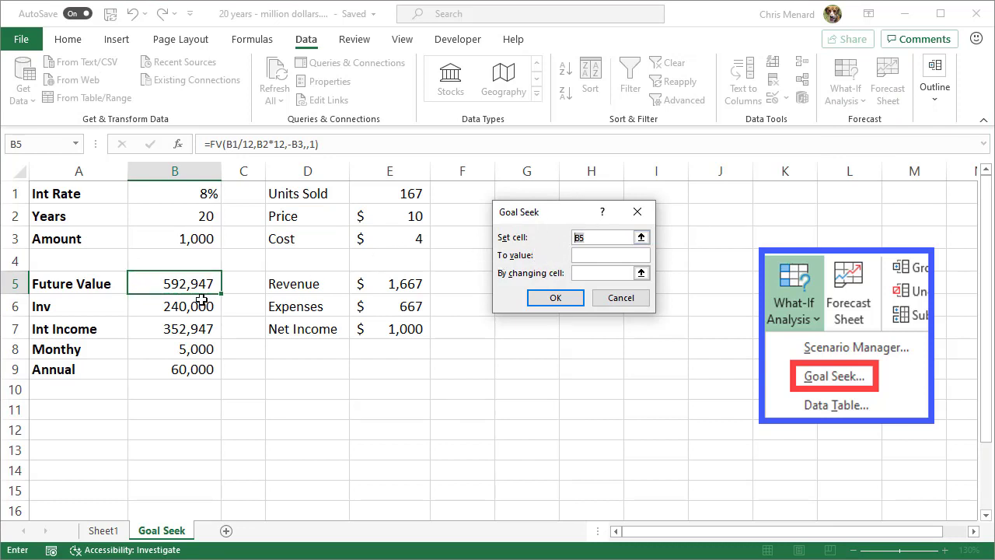
click(174, 282)
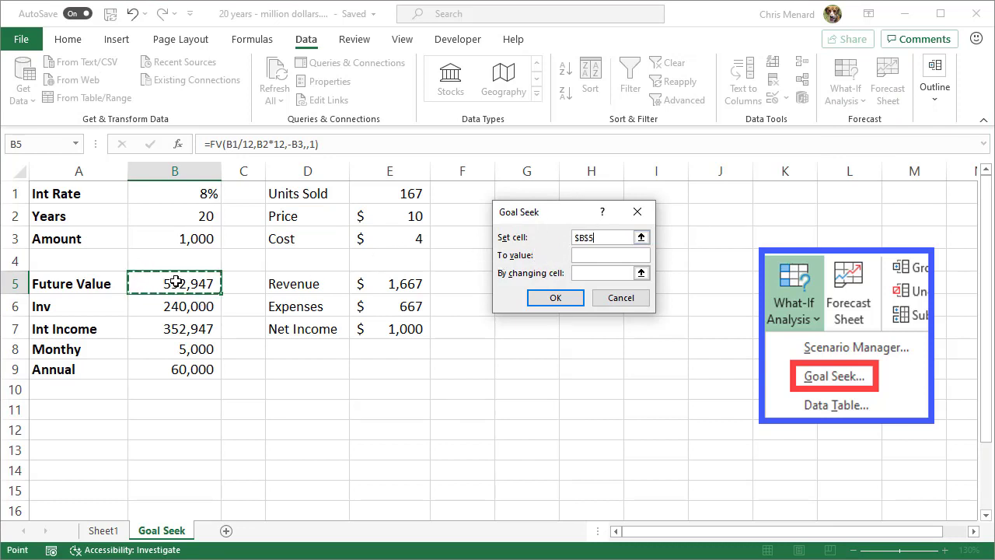
click(580, 249)
click(573, 258)
text(1000000)
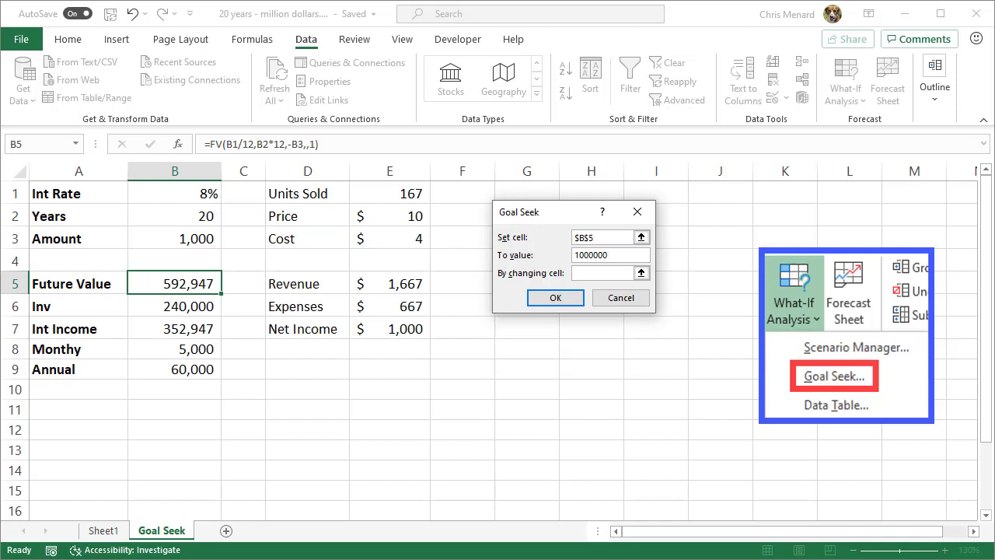
click(592, 273)
click(186, 236)
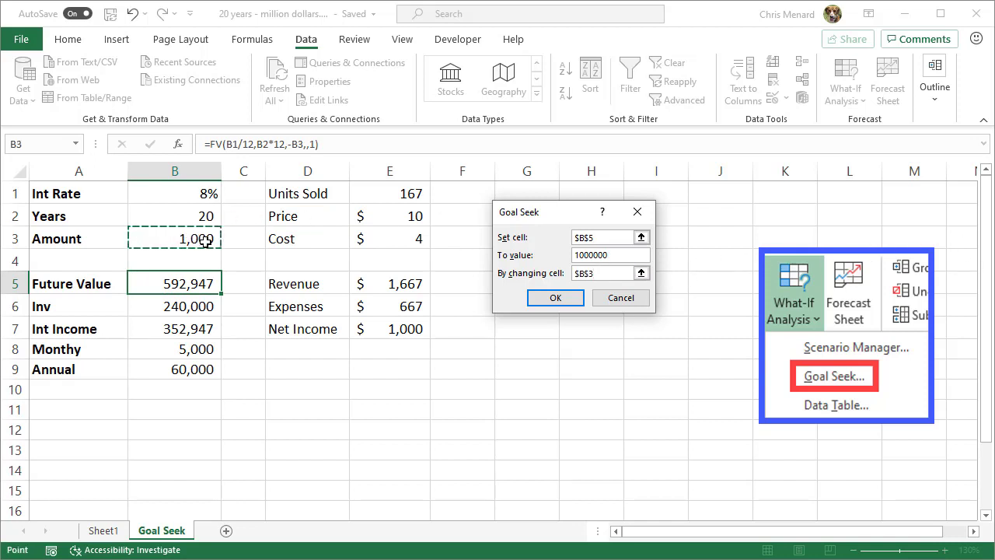
click(555, 303)
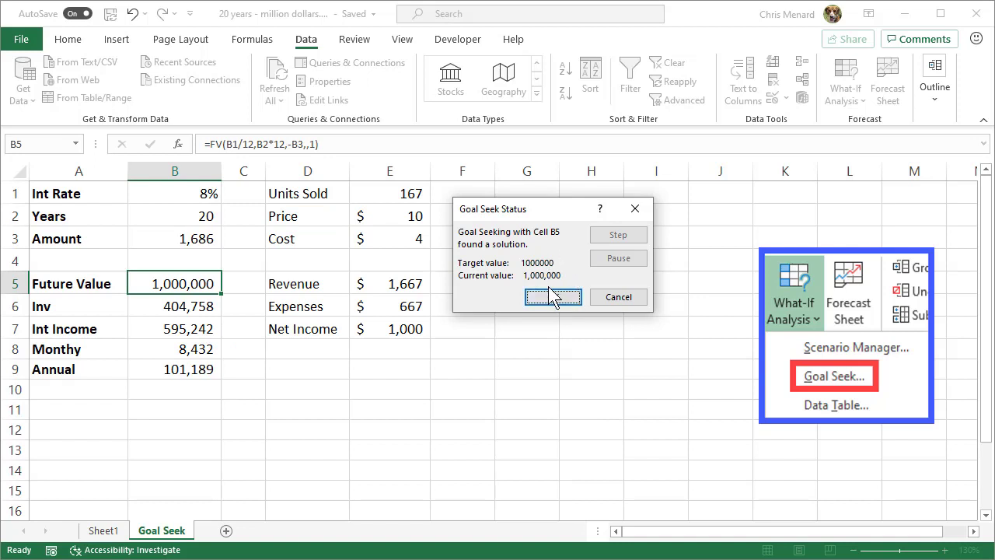
click(549, 294)
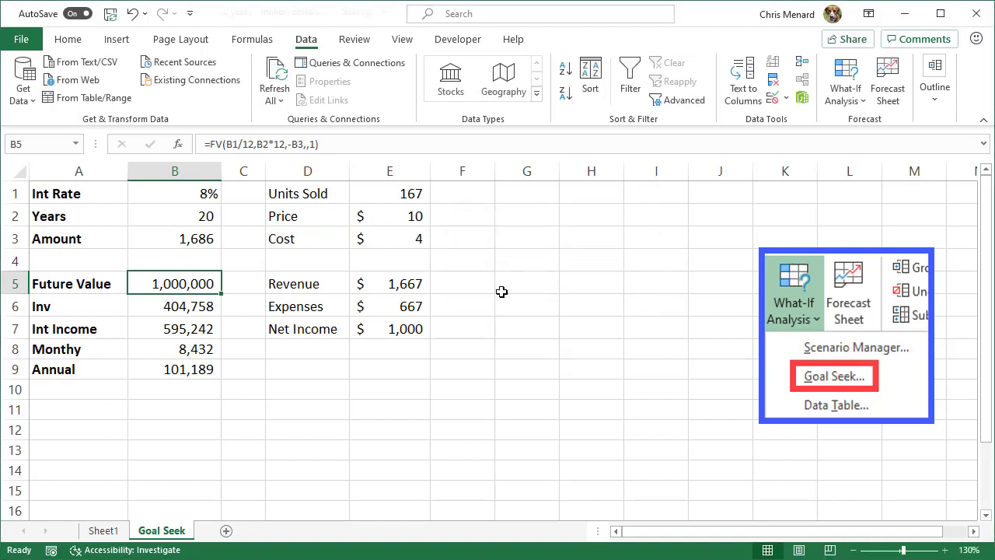
click(197, 243)
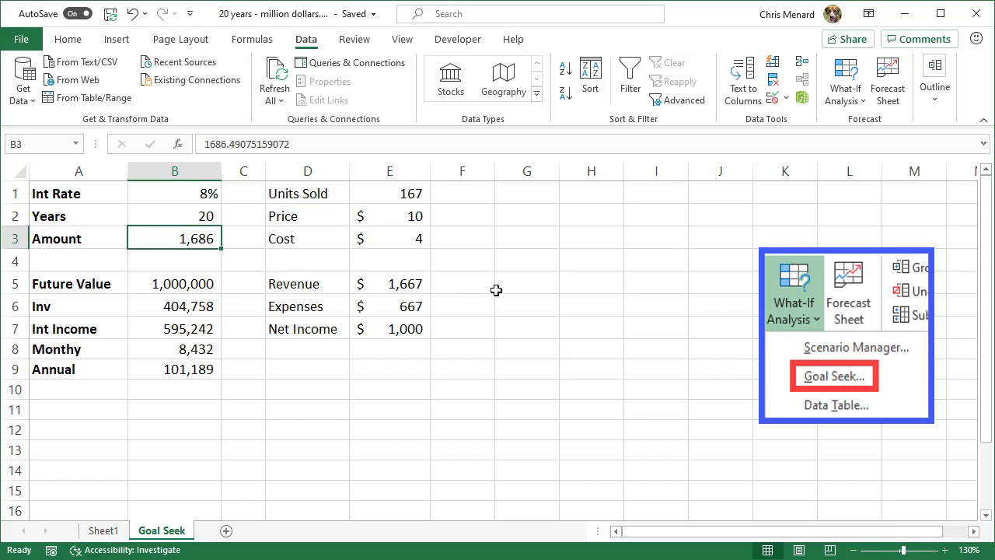
- Reset the Amount in B3 to 1000 and select Future Value B5
text(1000)
key(Return)
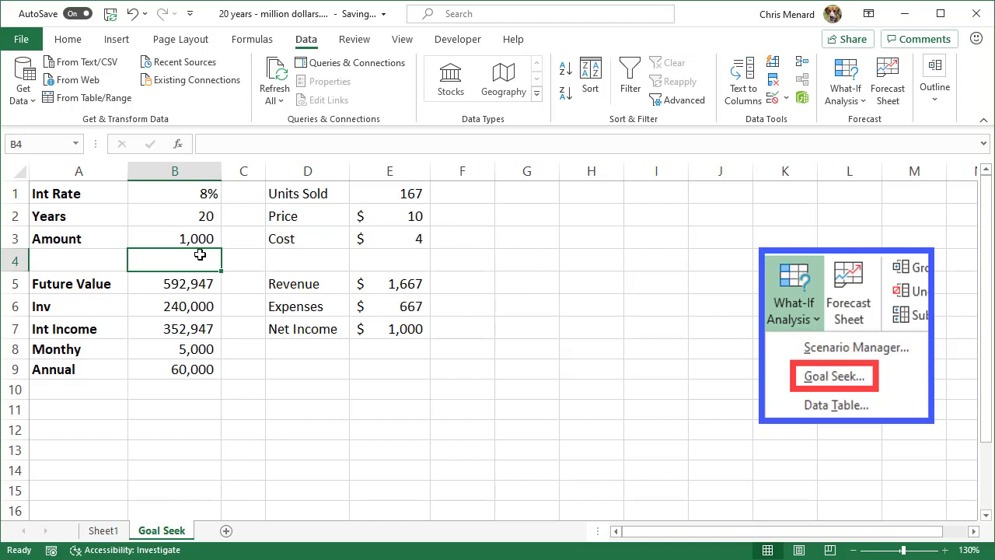
click(177, 287)
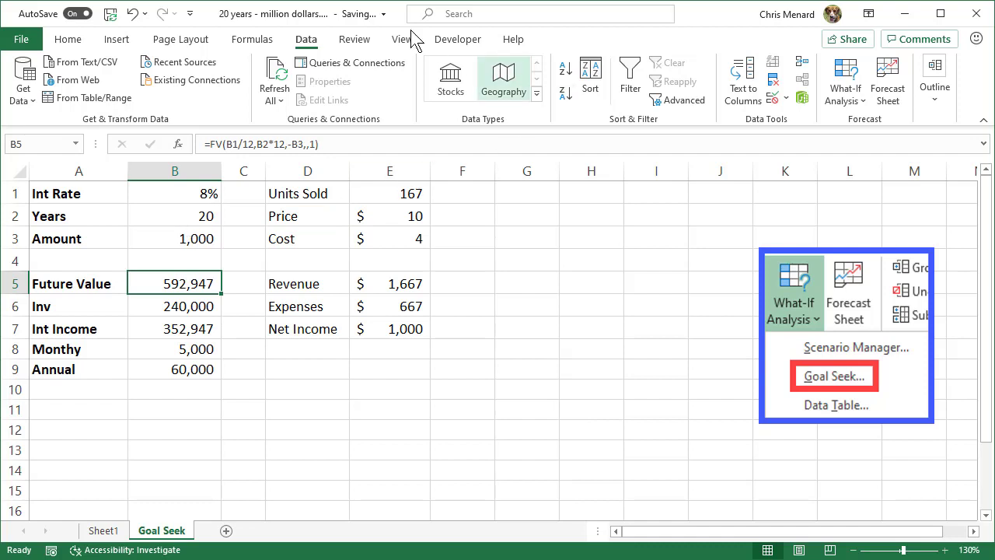
click(845, 90)
click(858, 146)
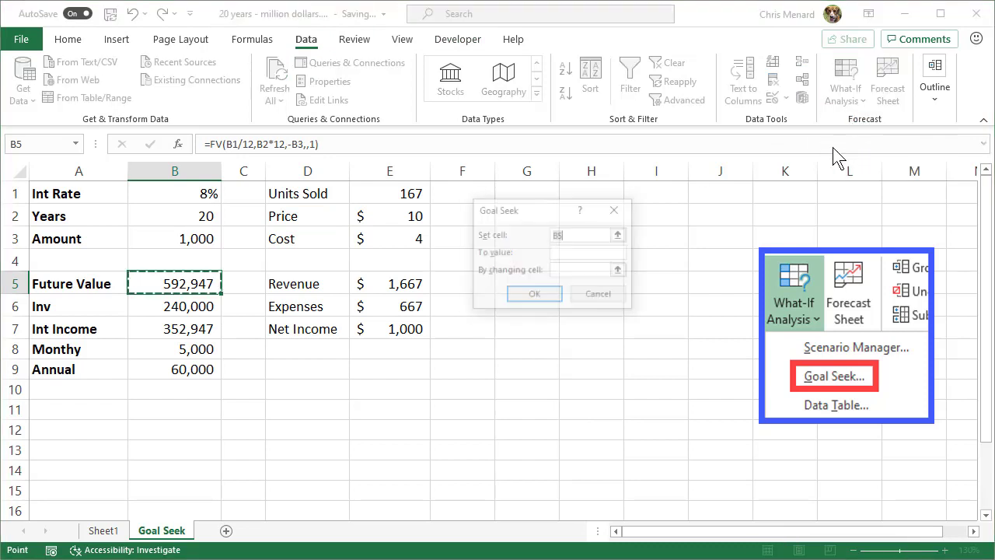
- Goal Seek B5 to 1,000,000 by changing Years B2, accepting about 25.47 years
click(192, 284)
click(560, 249)
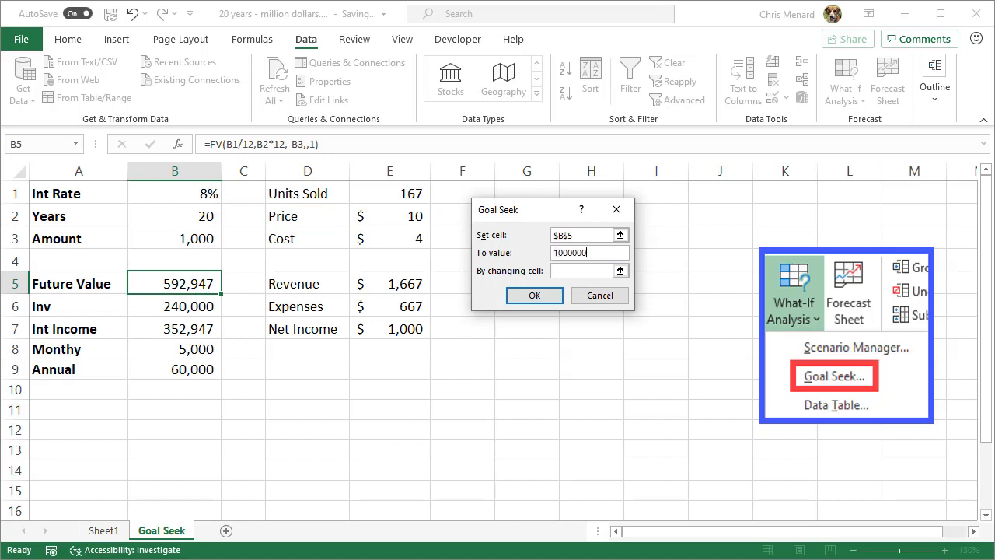
click(576, 271)
click(186, 220)
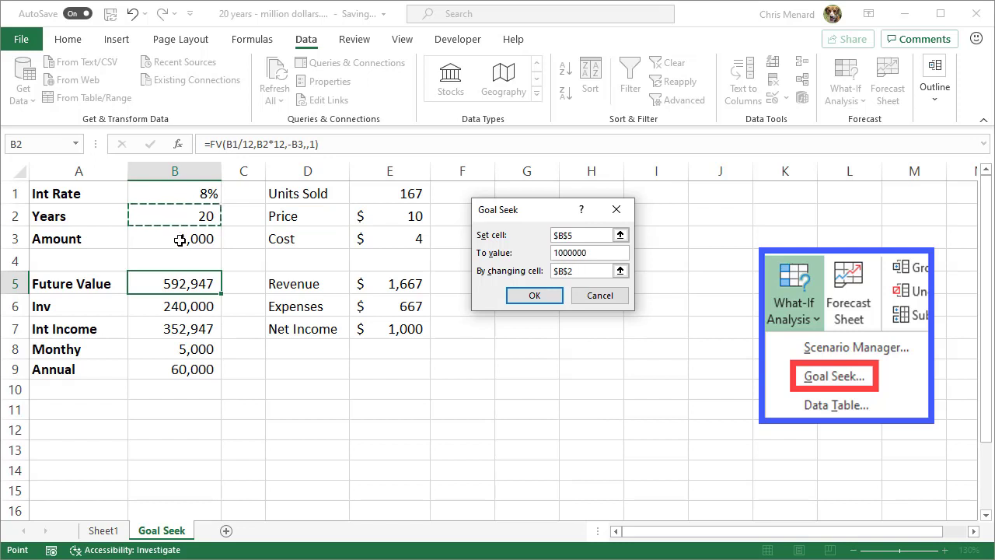
click(533, 296)
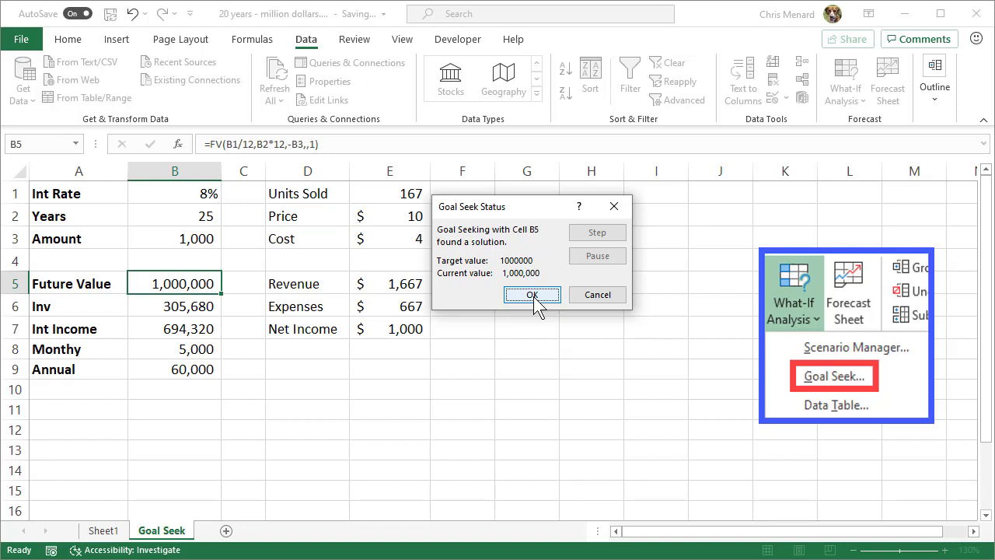
click(532, 295)
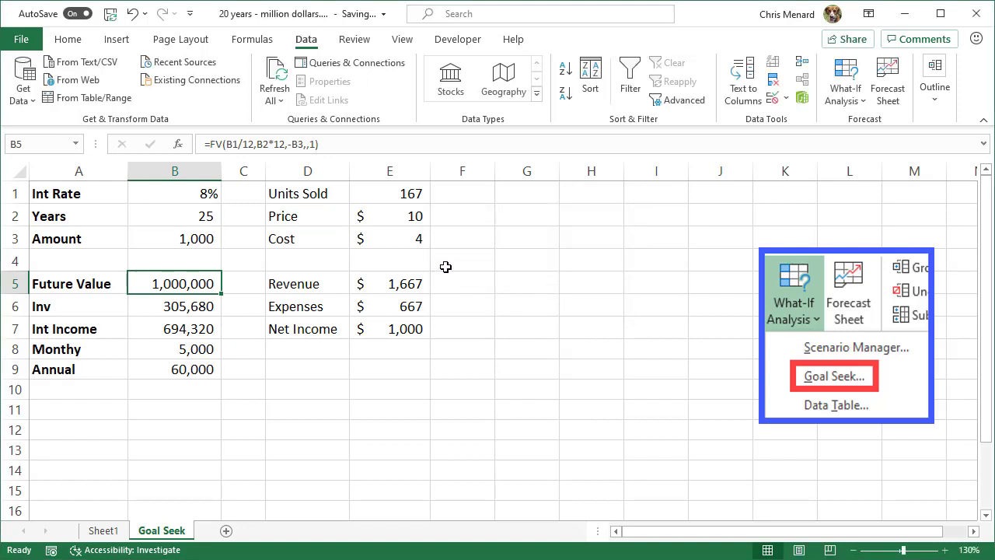
click(209, 221)
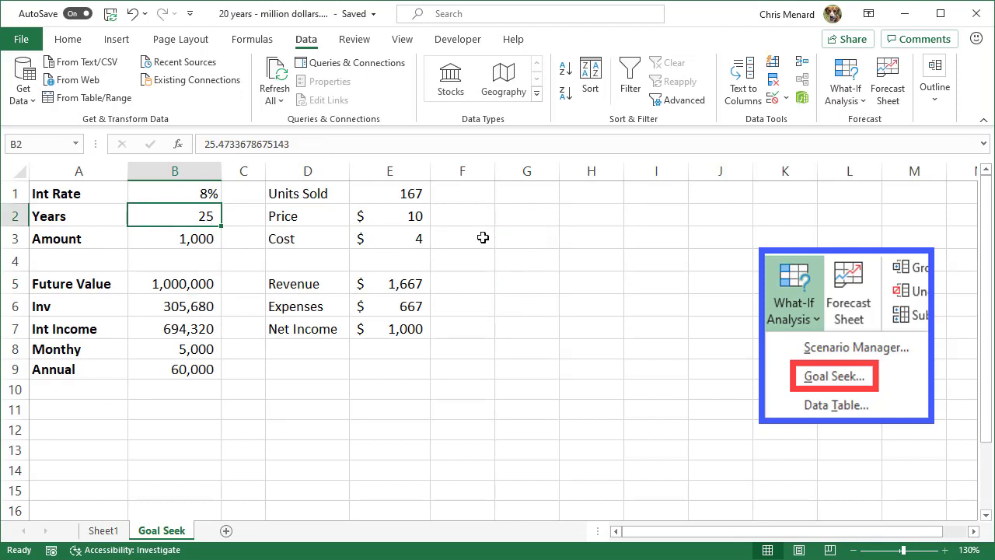
- Reset Years in B2 back to 20
text(20)
key(Return)
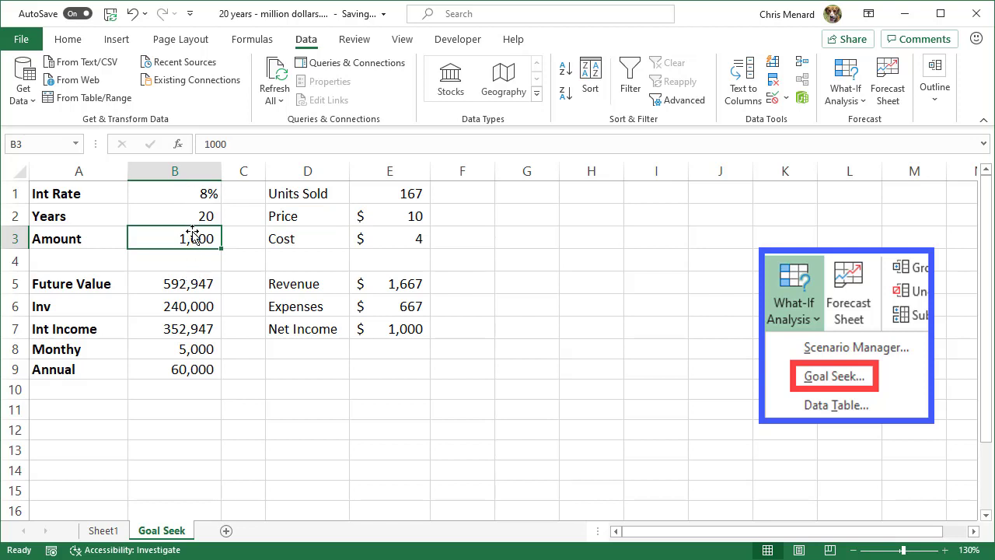
click(849, 94)
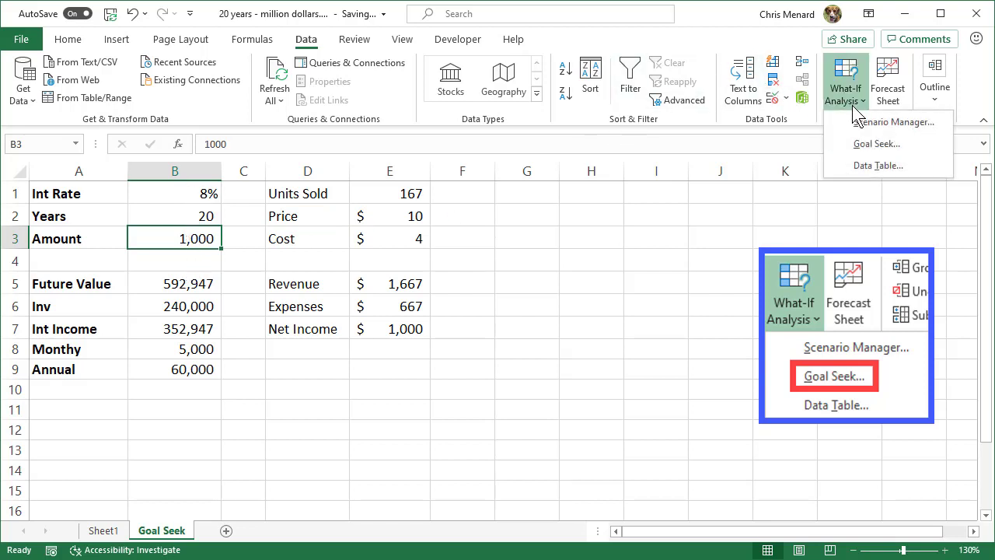
click(862, 147)
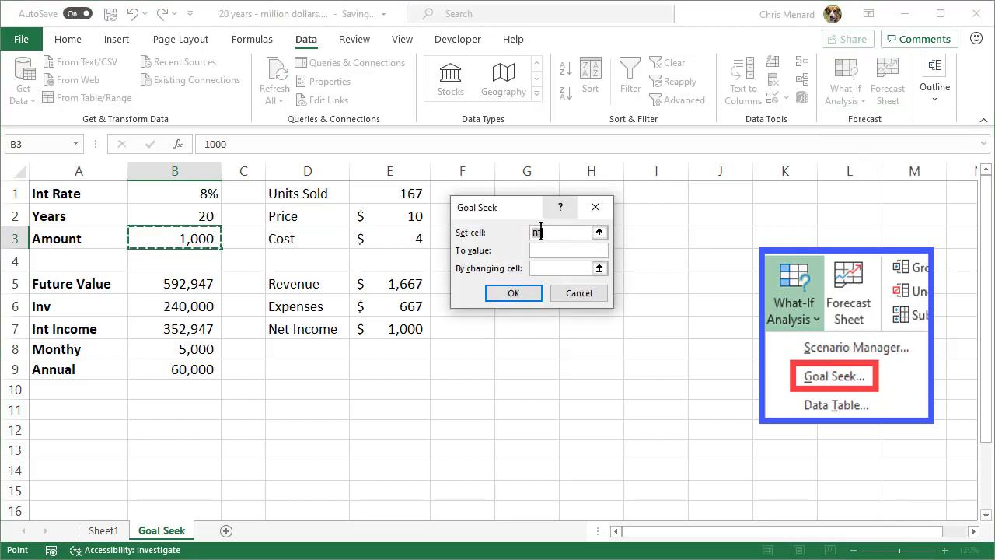
- Goal Seek B5 to 1000000 by changing Int Rate B1, accepting roughly 12%
click(190, 279)
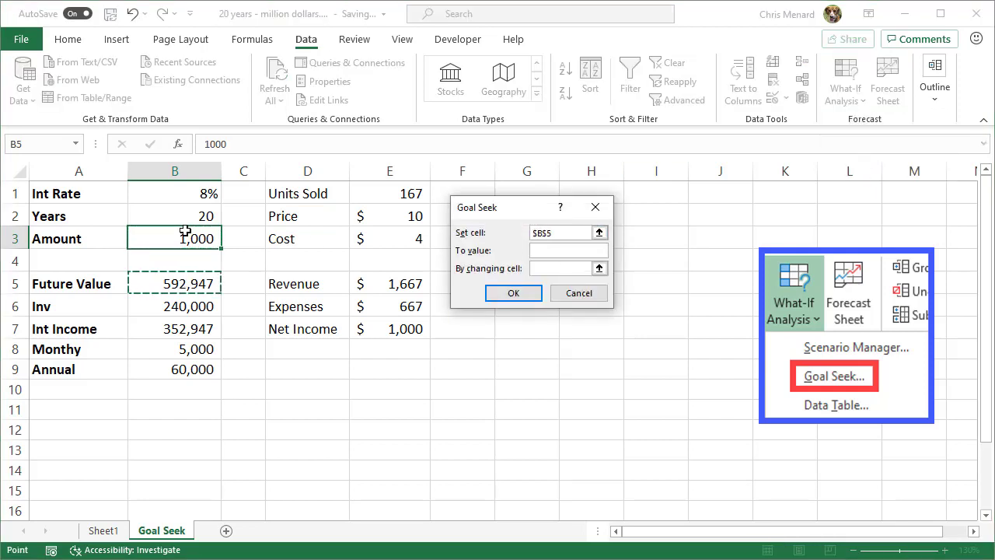
key(Tab)
text(1000000)
key(Tab)
click(190, 192)
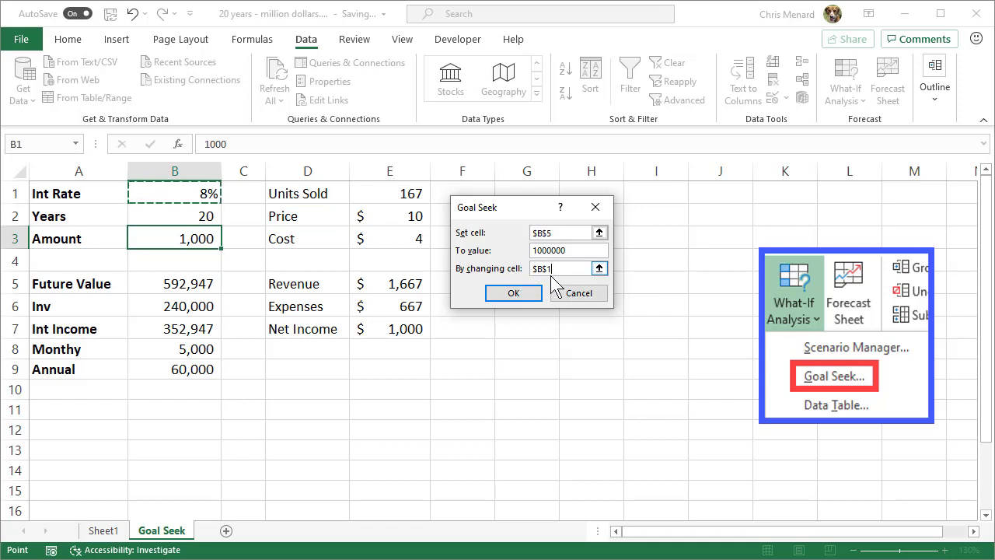
click(515, 296)
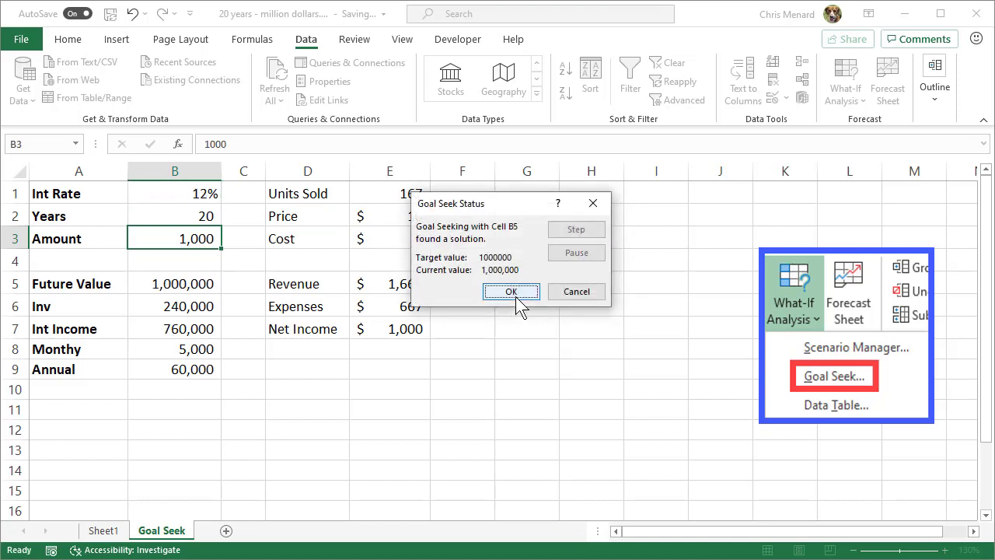
click(516, 294)
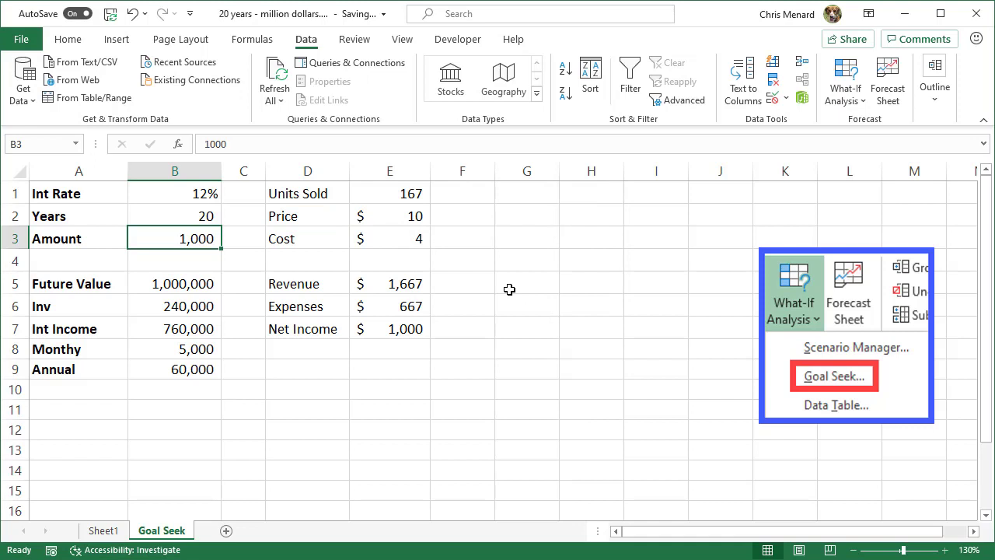